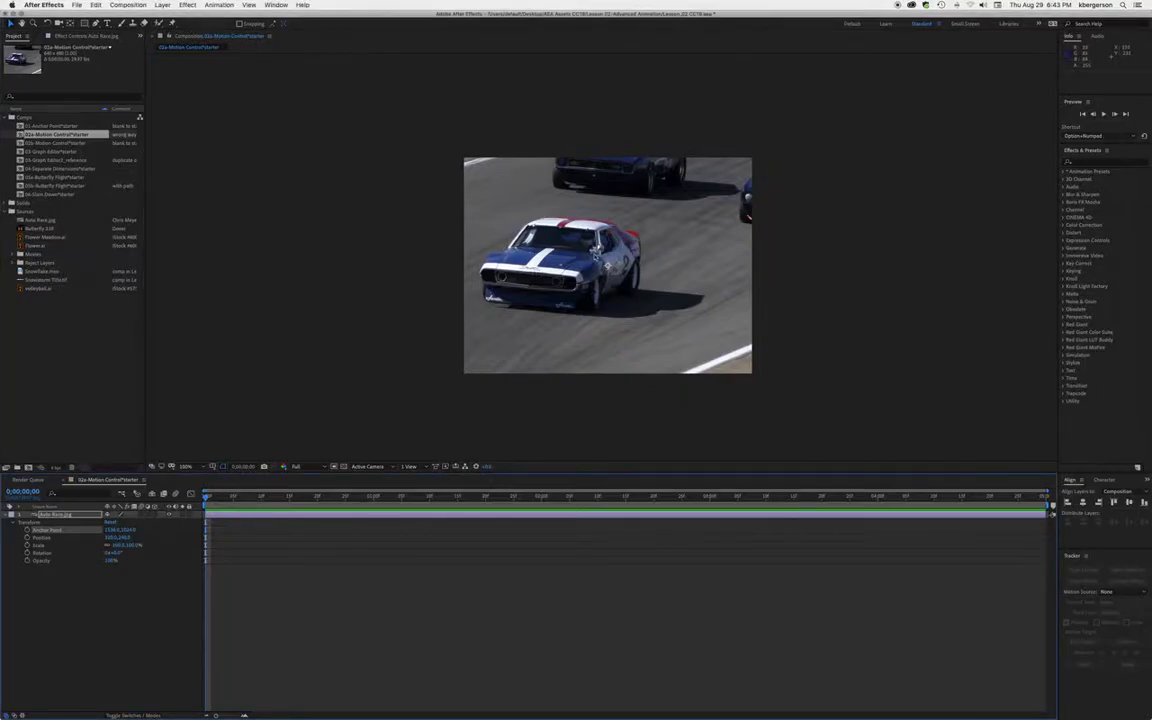
left_click(117, 546)
left_click_drag(118, 546, 76, 547)
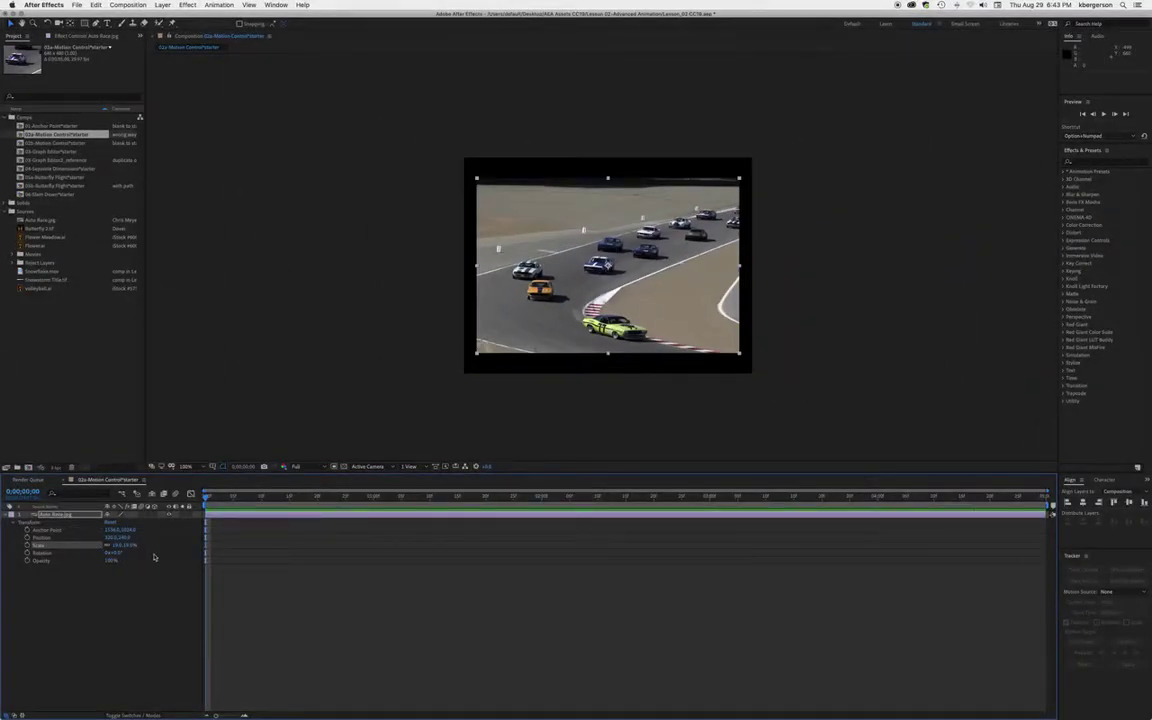
left_click(111, 523)
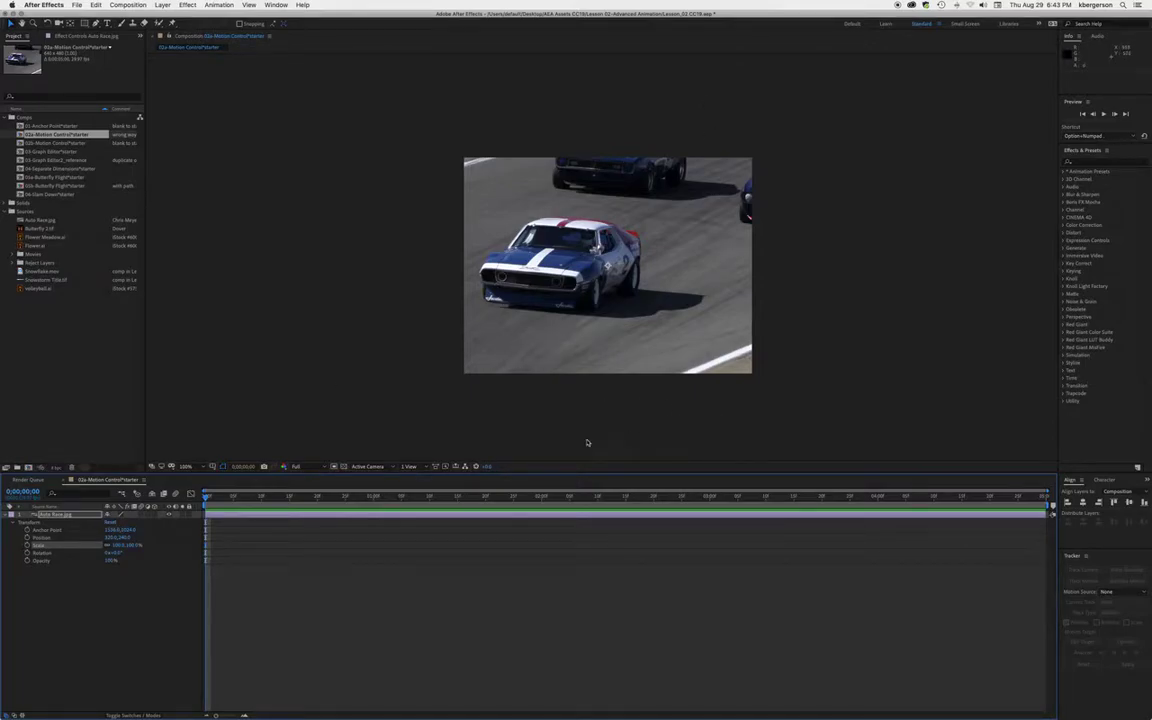
- Open the Auto Race.jpg layer in its own Layer viewer and dock it side by side with the composition view
double_click(45, 515)
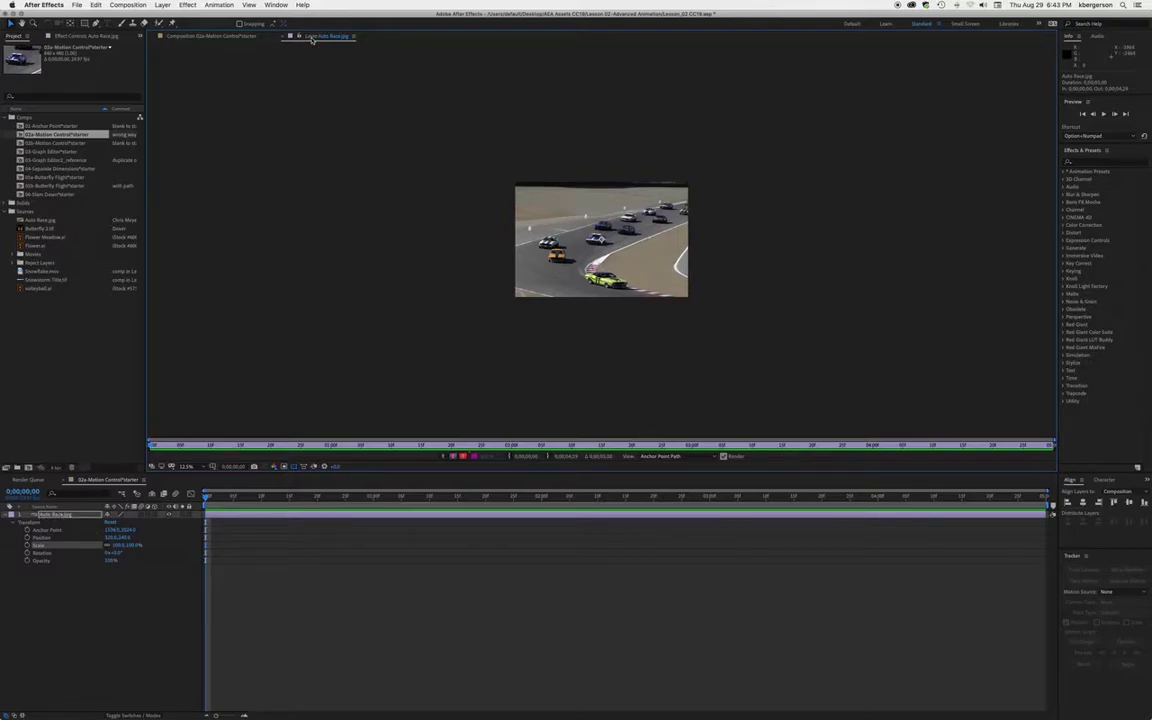
left_click_drag(313, 38, 425, 127)
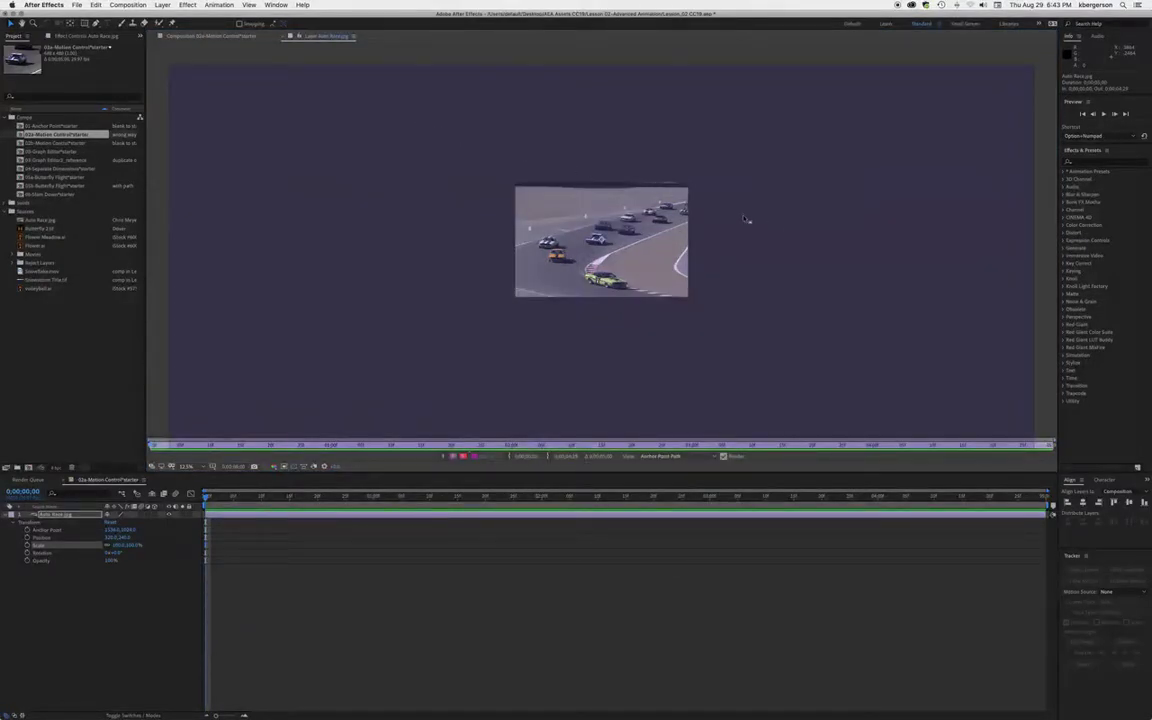
left_click_drag(985, 241, 1042, 229)
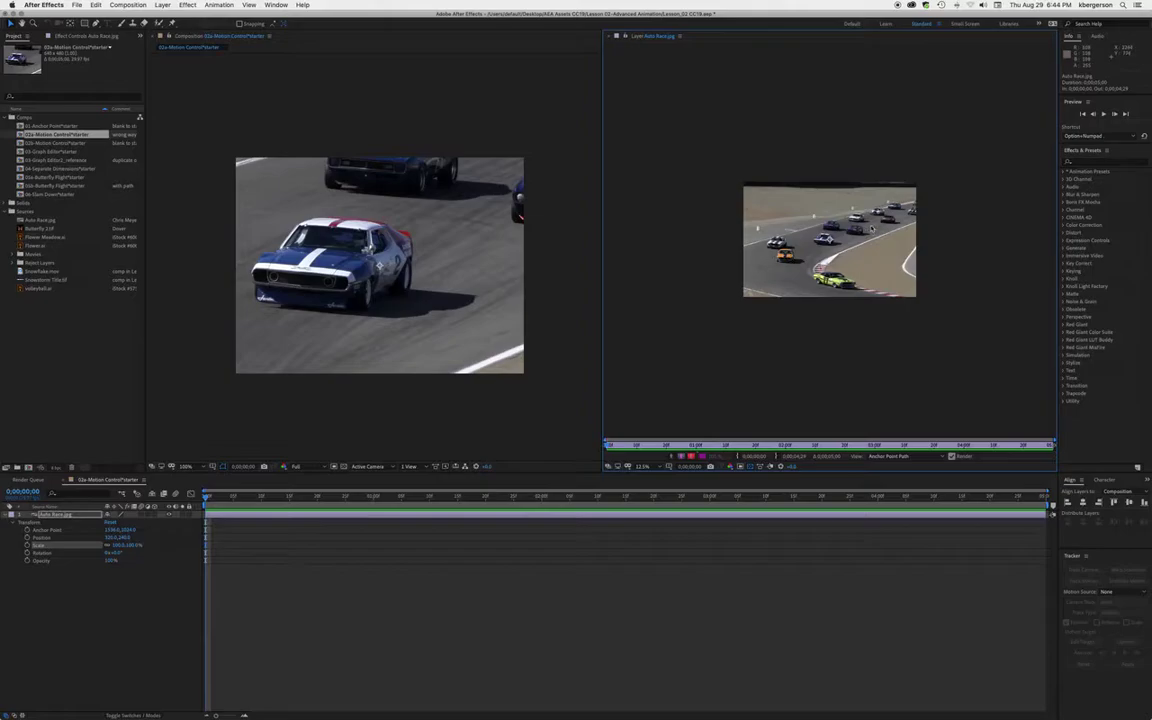
- Enable Anchor Point keyframing on Auto Race.jpg at 0;00;04;20 and add another Anchor Point keyframe at 0;00;00;00
left_click_drag(207, 499, 991, 521)
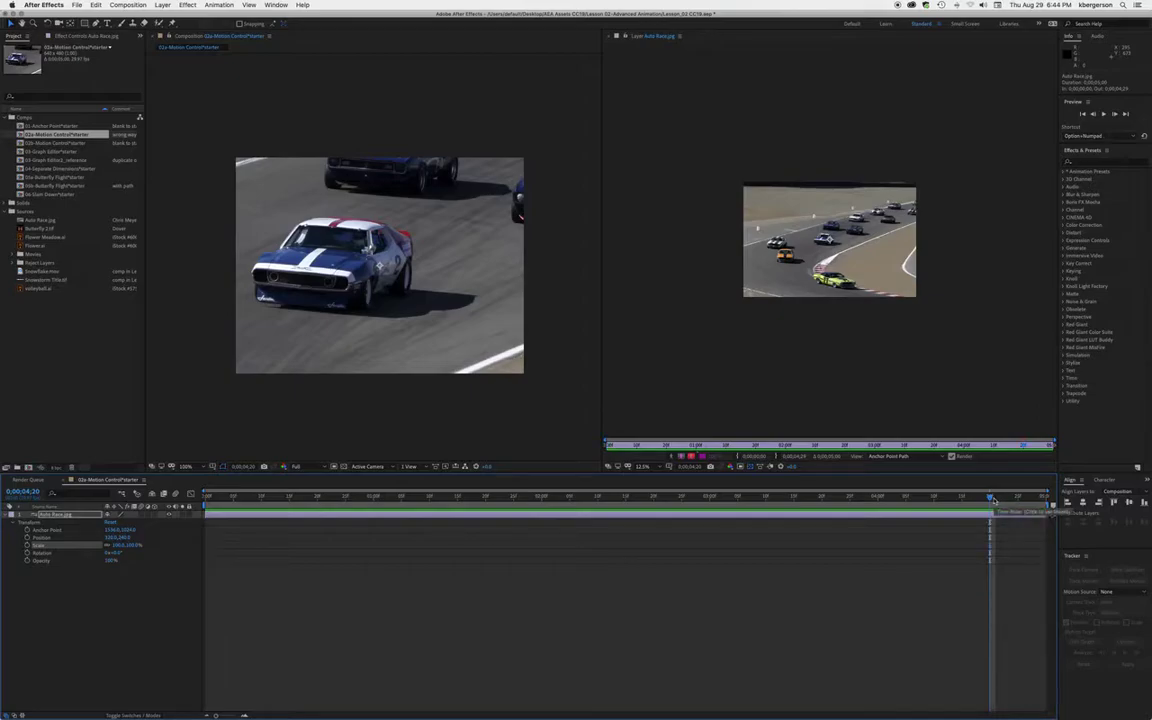
mouse_move(991, 498)
left_mouse_down()
mouse_move(975, 506)
mouse_move(990, 507)
left_mouse_up()
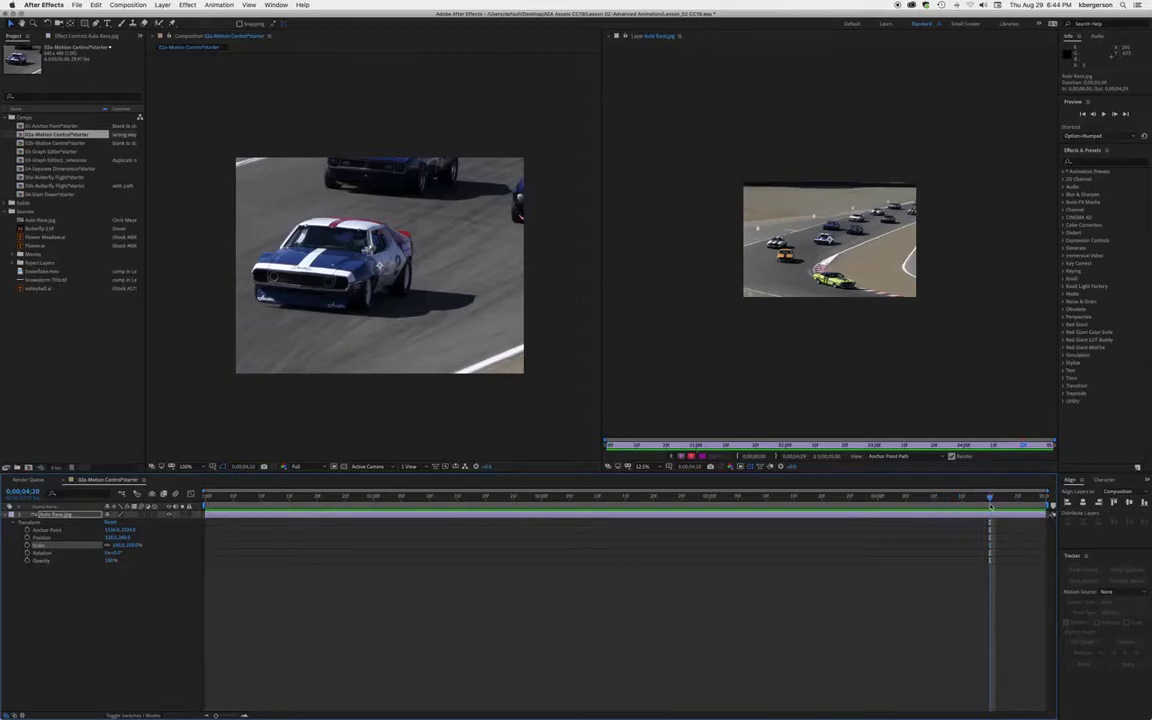
left_click(27, 531)
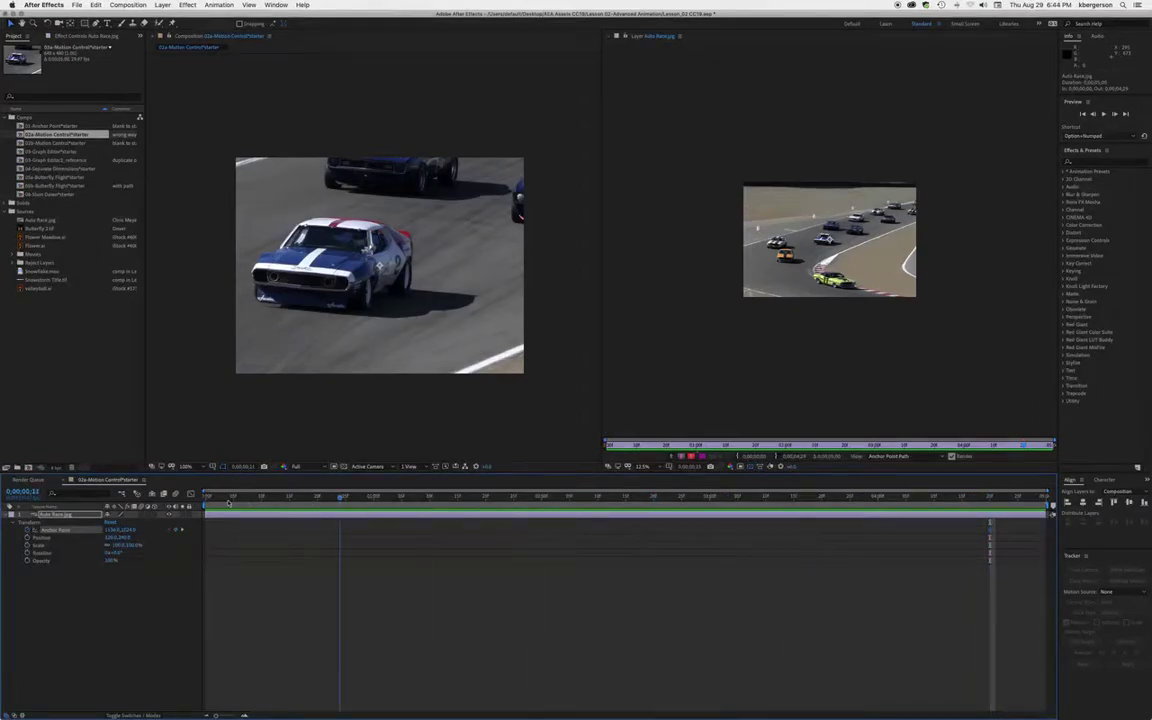
key("Home")
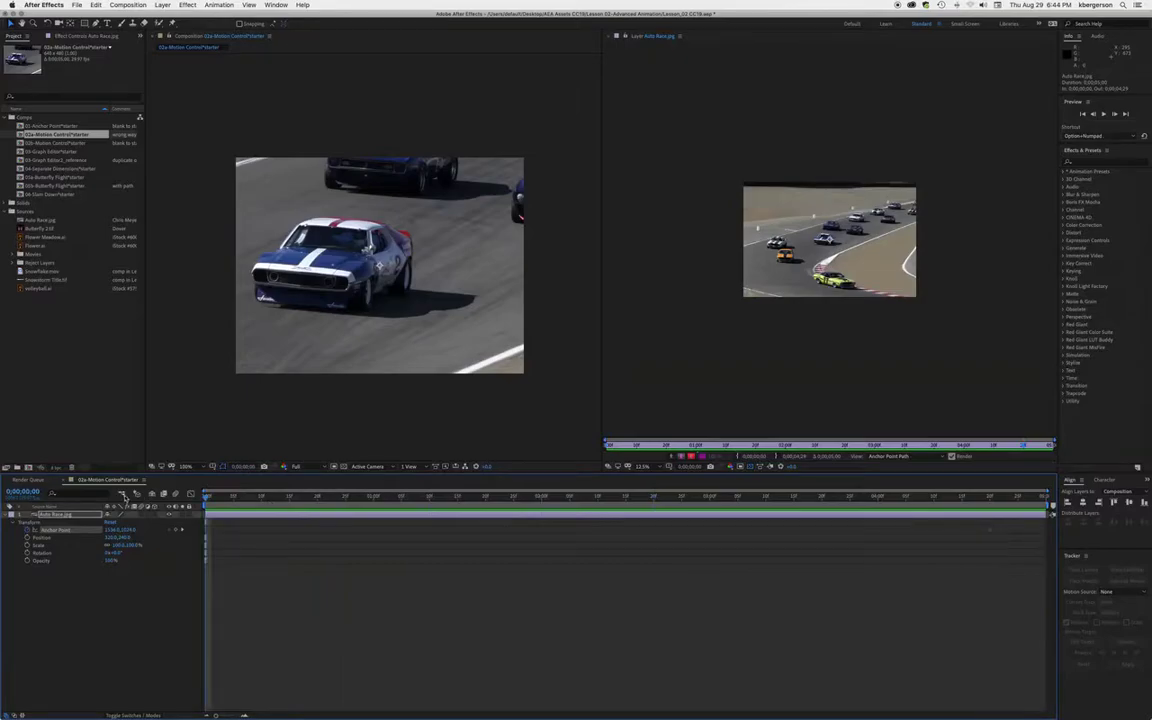
left_click(176, 533)
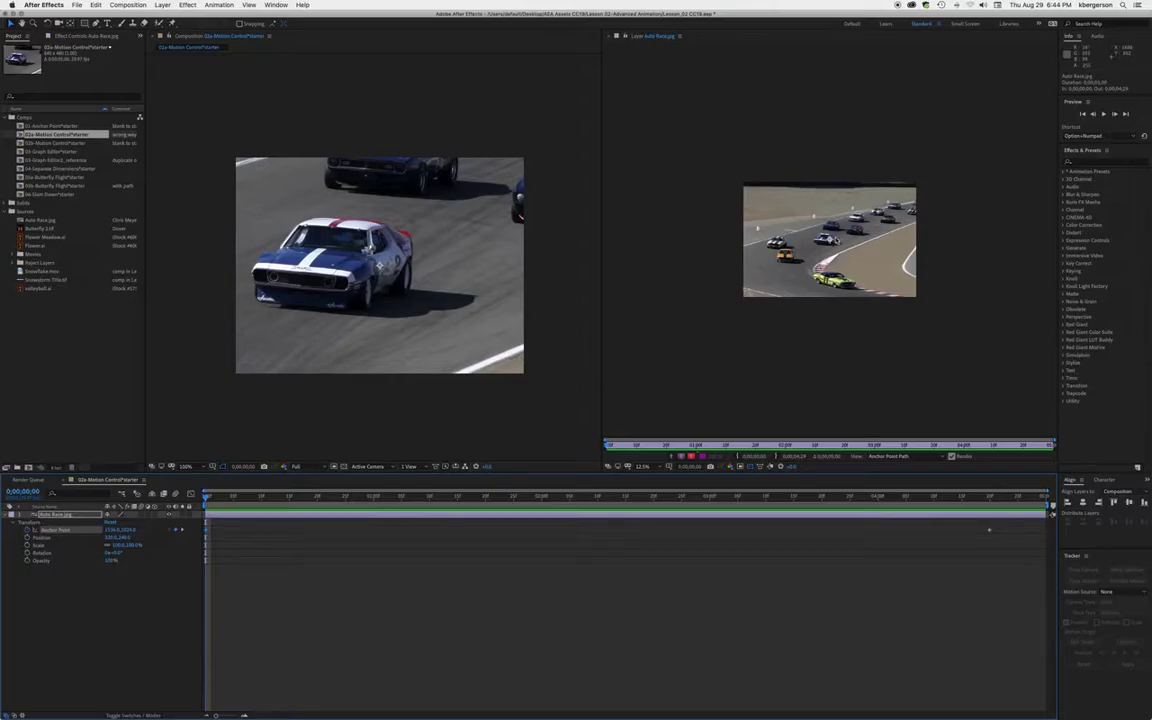
- At 0;00;00;00, move the layer's anchor point to about 2544, 560, among the cars at the back of the pack
left_click_drag(830, 240, 893, 212)
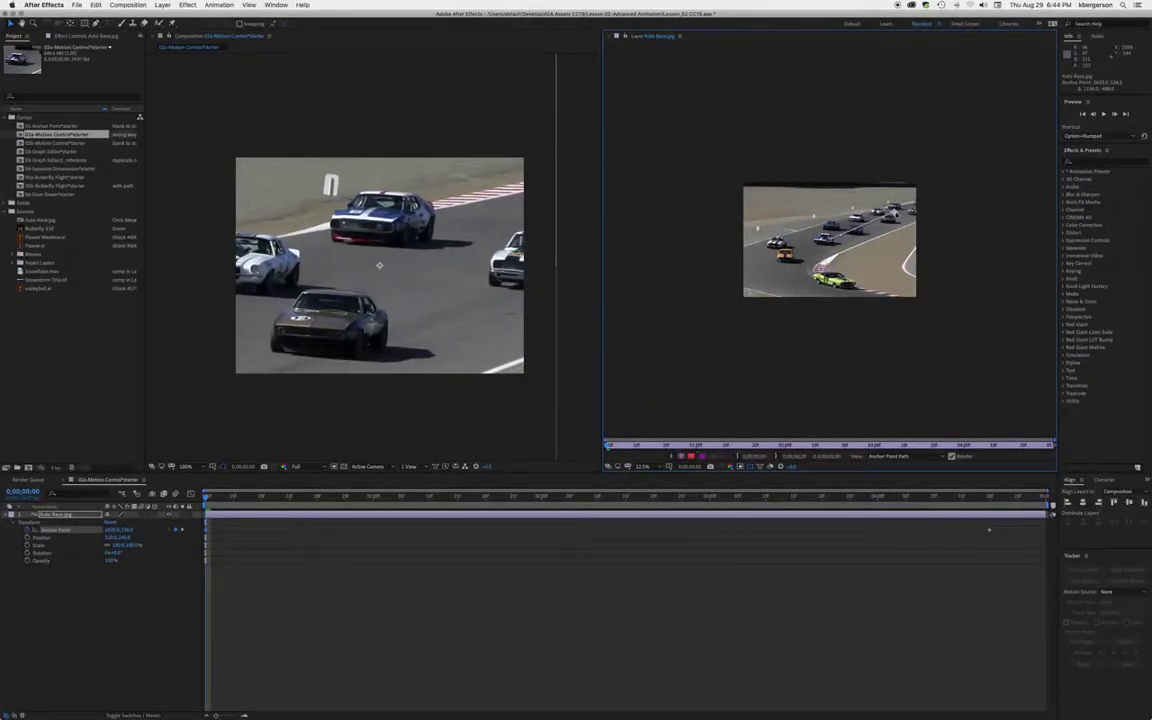
left_click_drag(813, 212, 806, 213)
left_click_drag(887, 214, 886, 214)
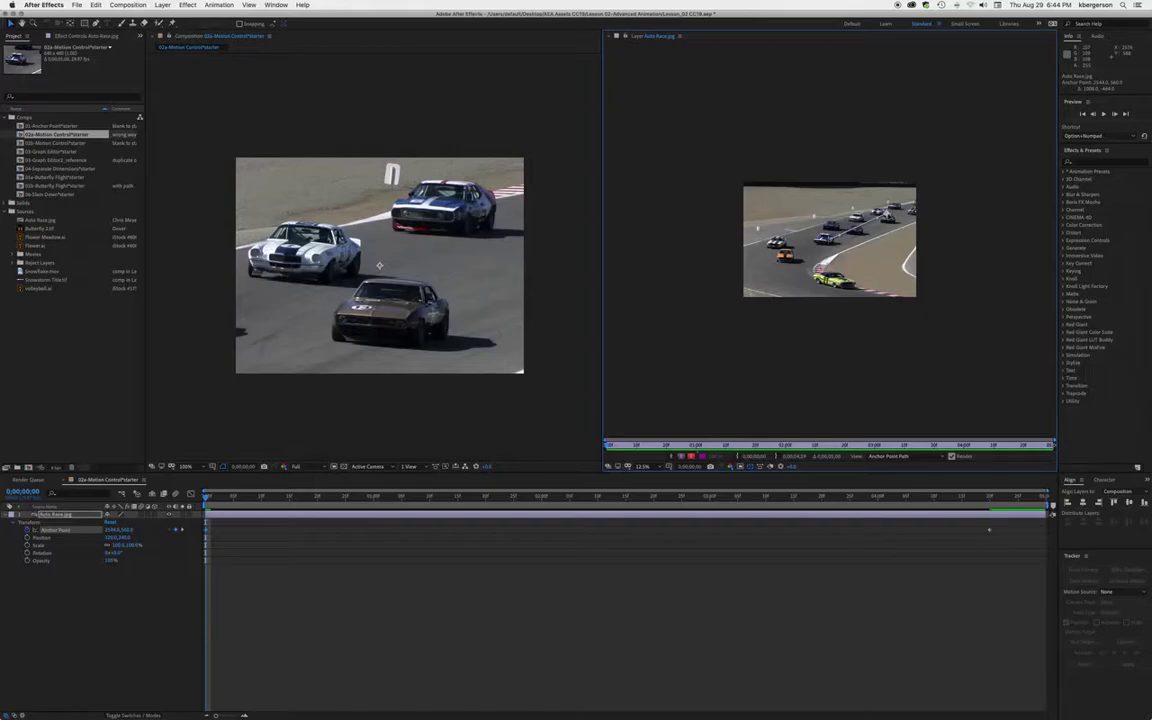
- Go to the 0;00;04;20 keyframe and move the anchor point onto the green 77 car, at about 1696, 1728
key("space")
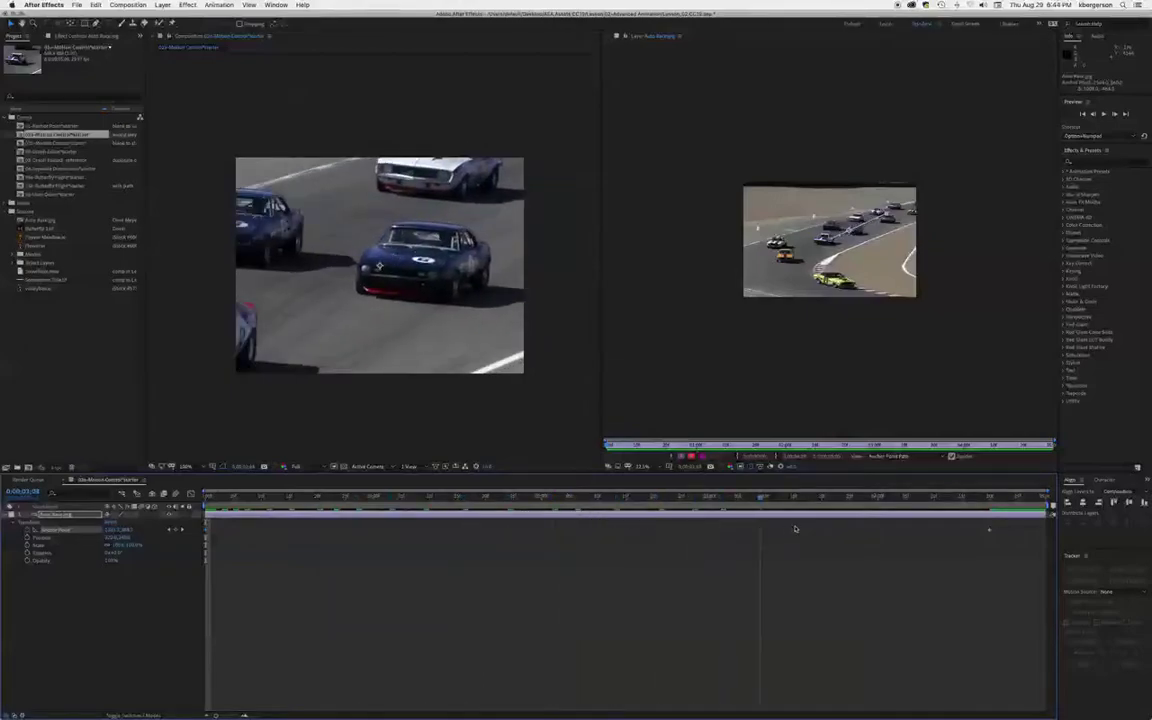
key("space")
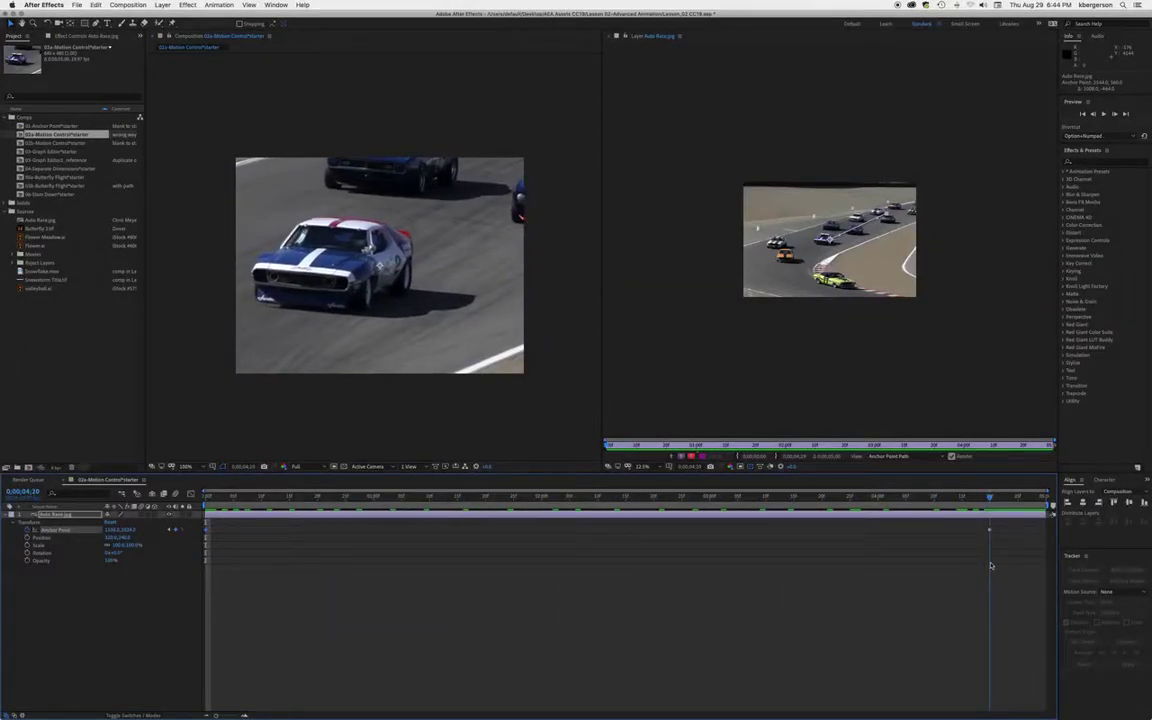
left_click_drag(830, 241, 836, 269)
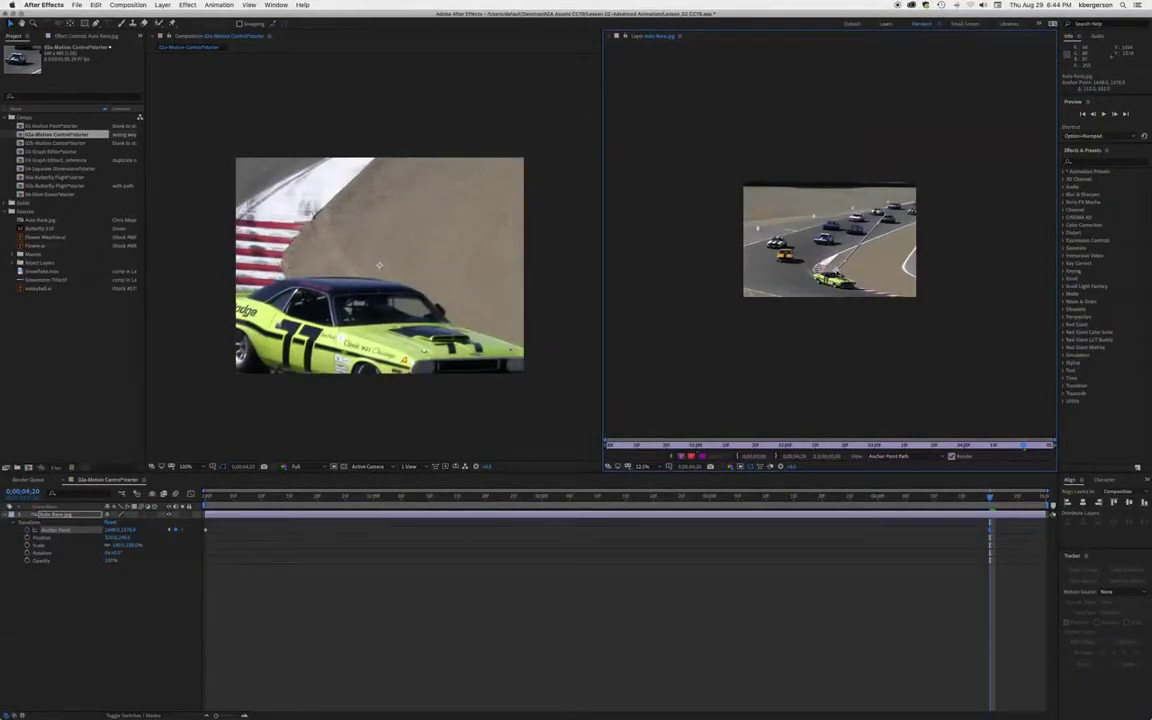
left_click_drag(836, 272, 837, 274)
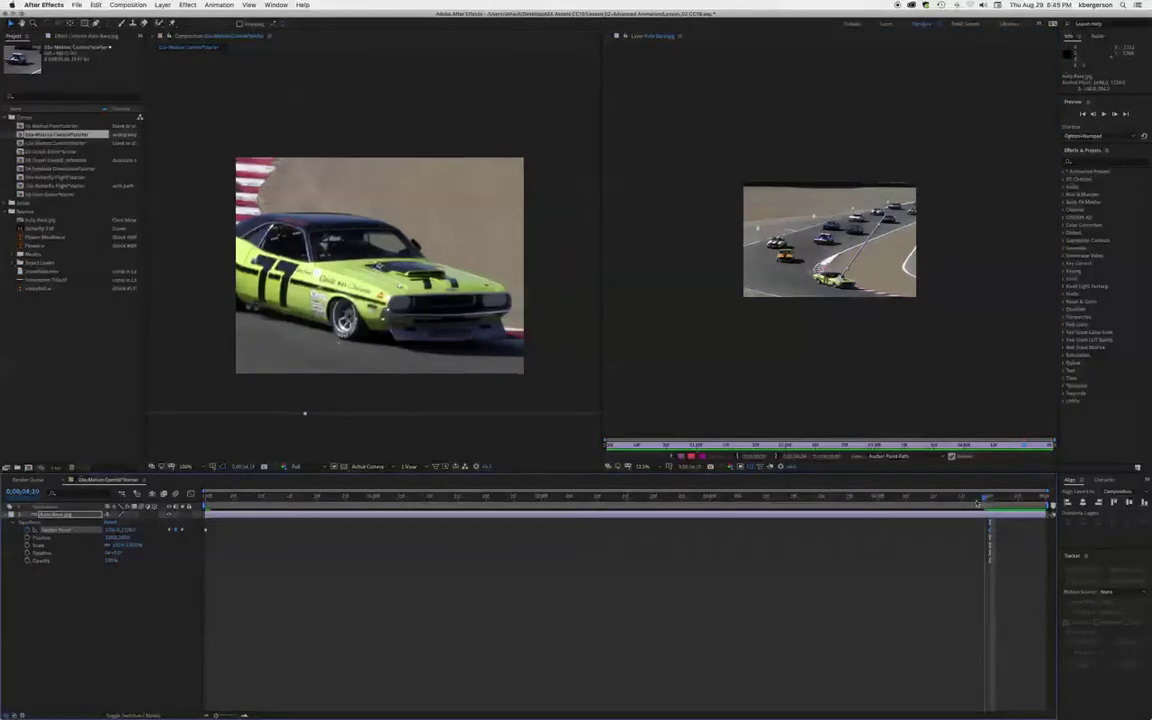
- At 0;00;01;29, bend the anchor point path toward the striped blue car by adjusting the path handles of both keyframes
left_click_drag(989, 497, 535, 523)
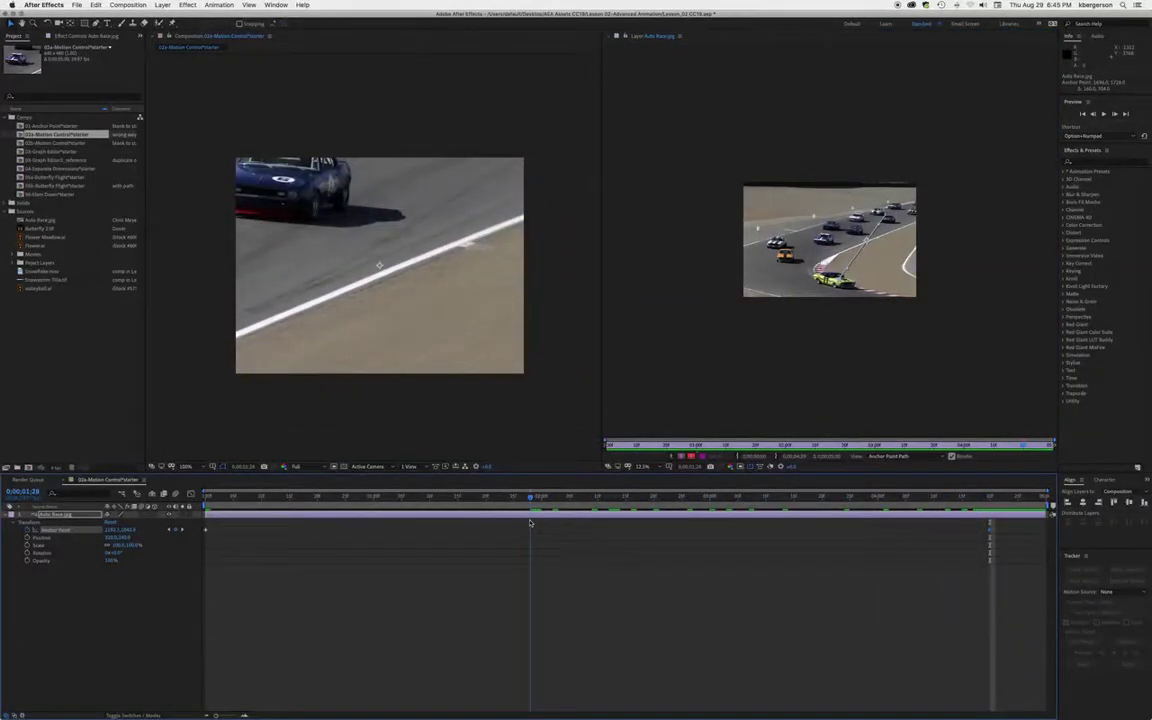
left_click_drag(847, 273, 756, 244)
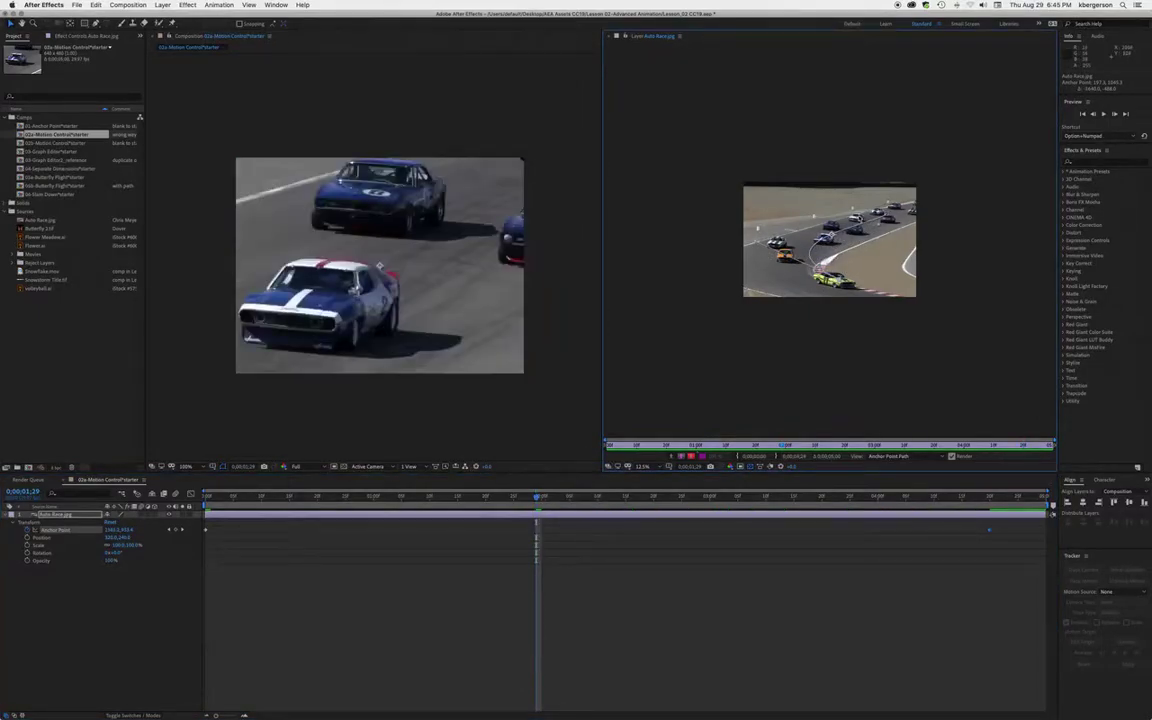
left_click_drag(859, 221, 857, 223)
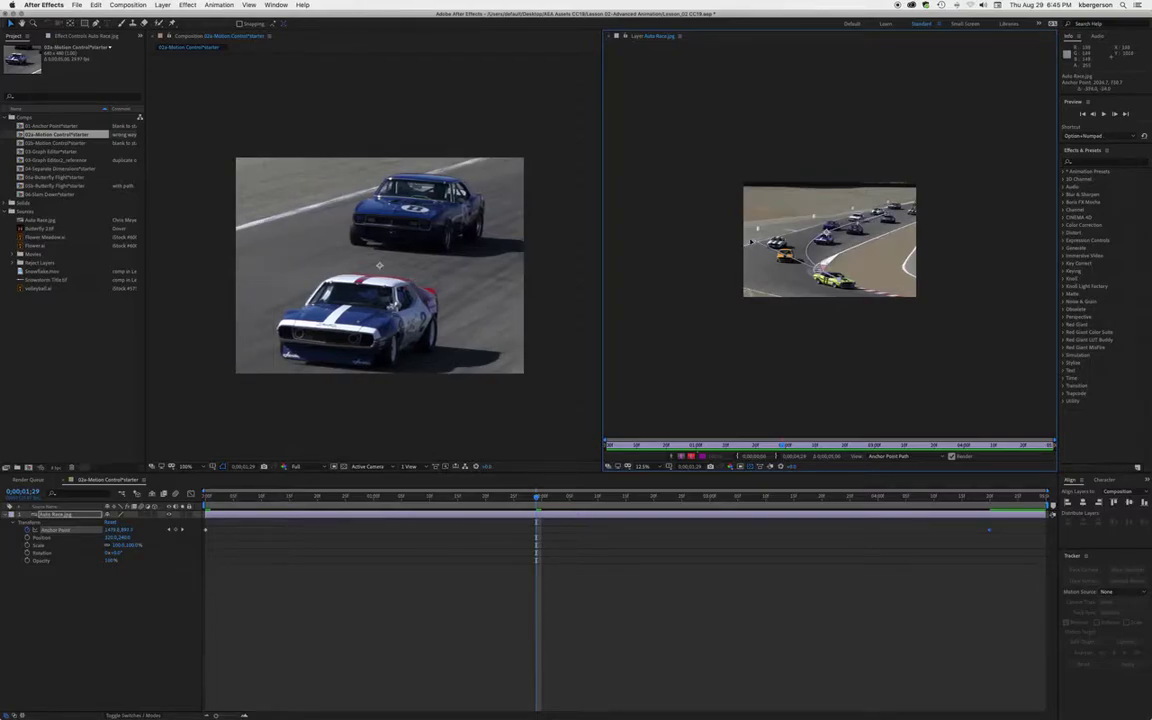
left_click_drag(748, 245, 742, 240)
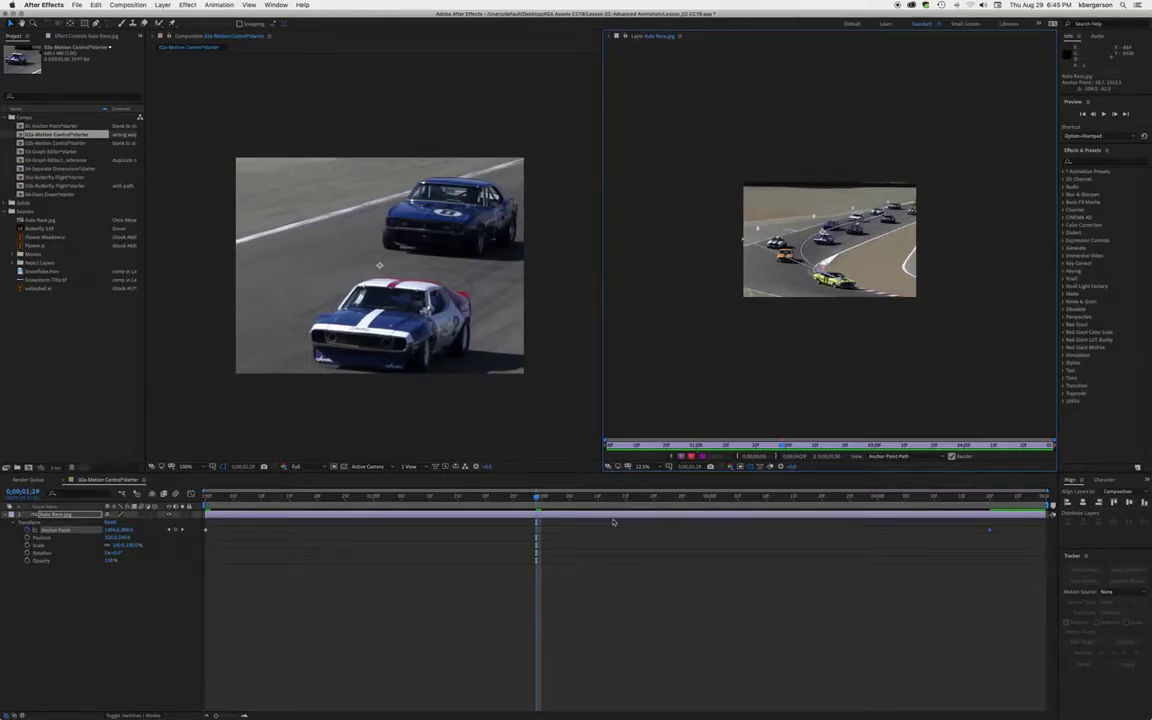
left_click_drag(743, 242, 749, 245)
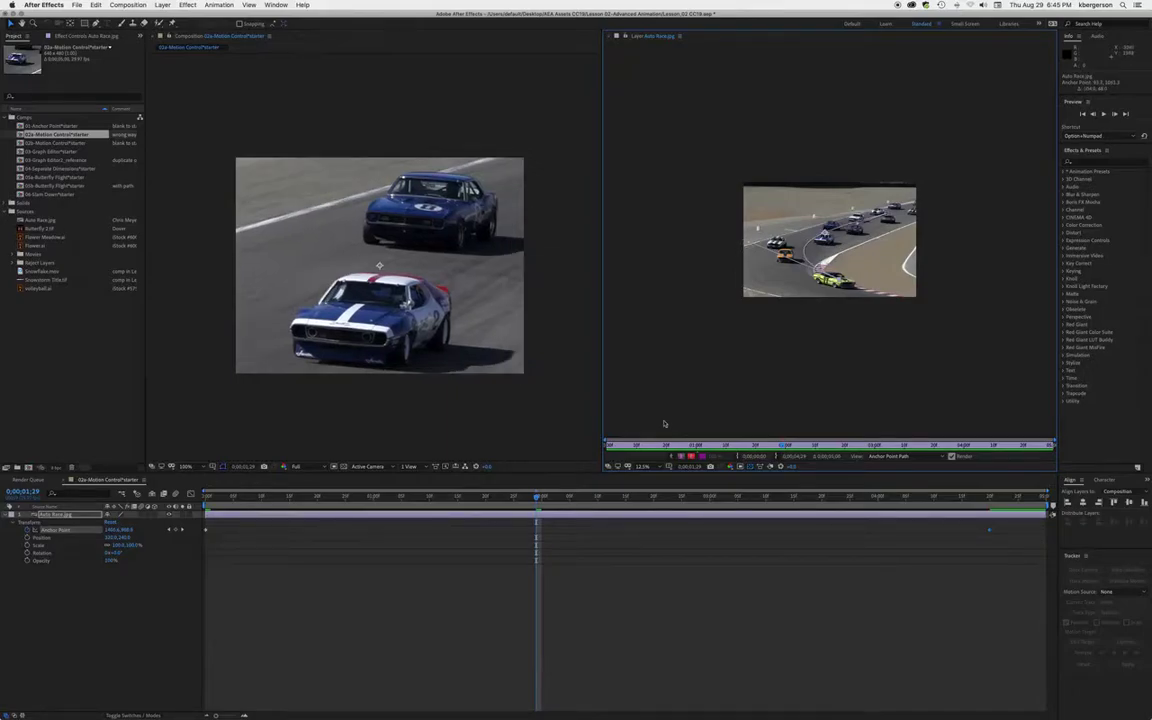
- At 0;00;02;21, extend the end keyframe's path handle beyond the photo's edge so the path swings past the orange car
left_click_drag(537, 499, 247, 507)
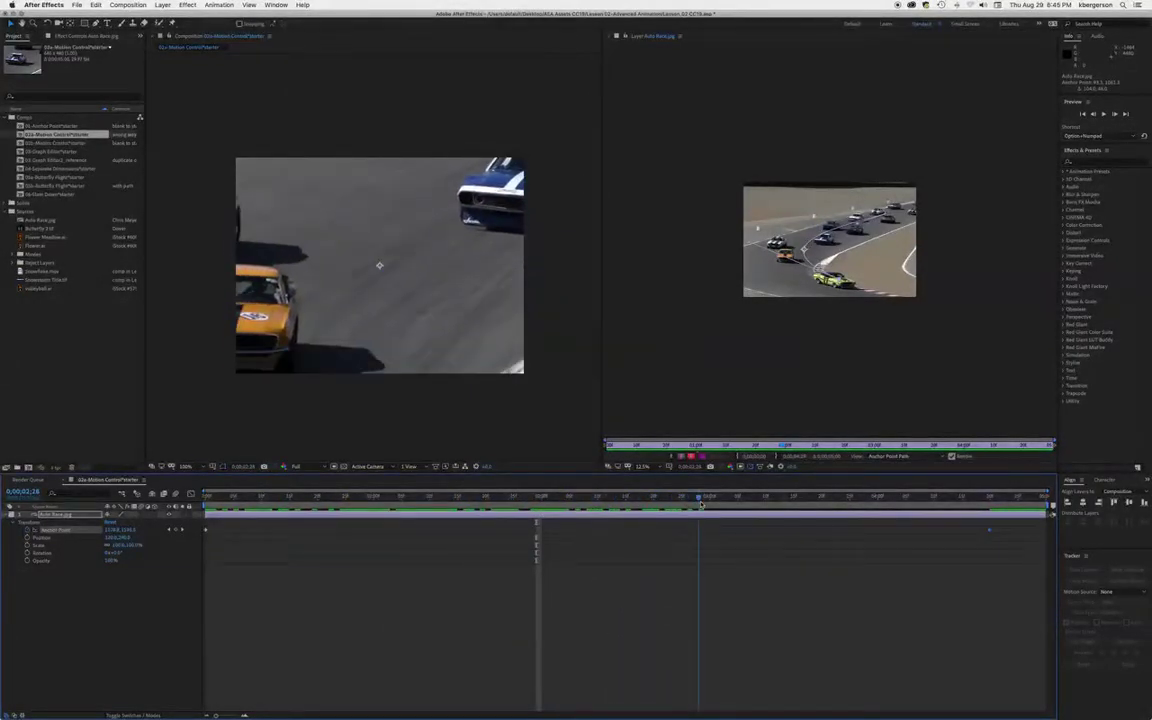
left_click_drag(700, 503, 659, 510)
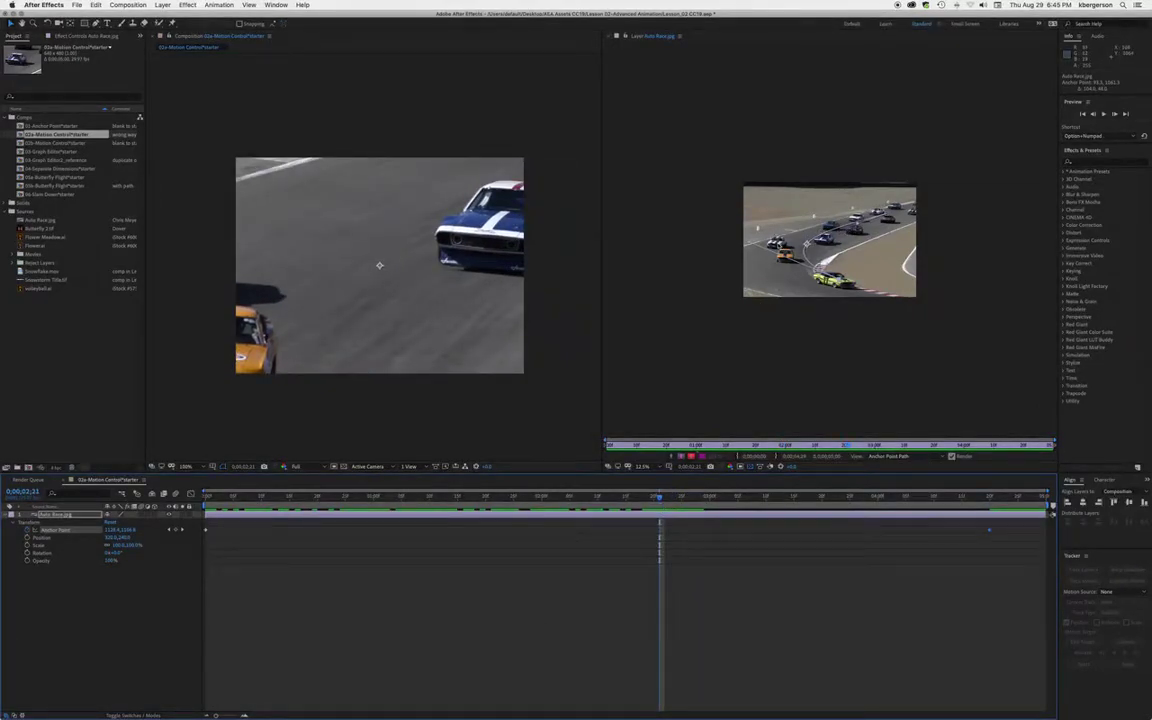
left_click_drag(748, 245, 709, 239)
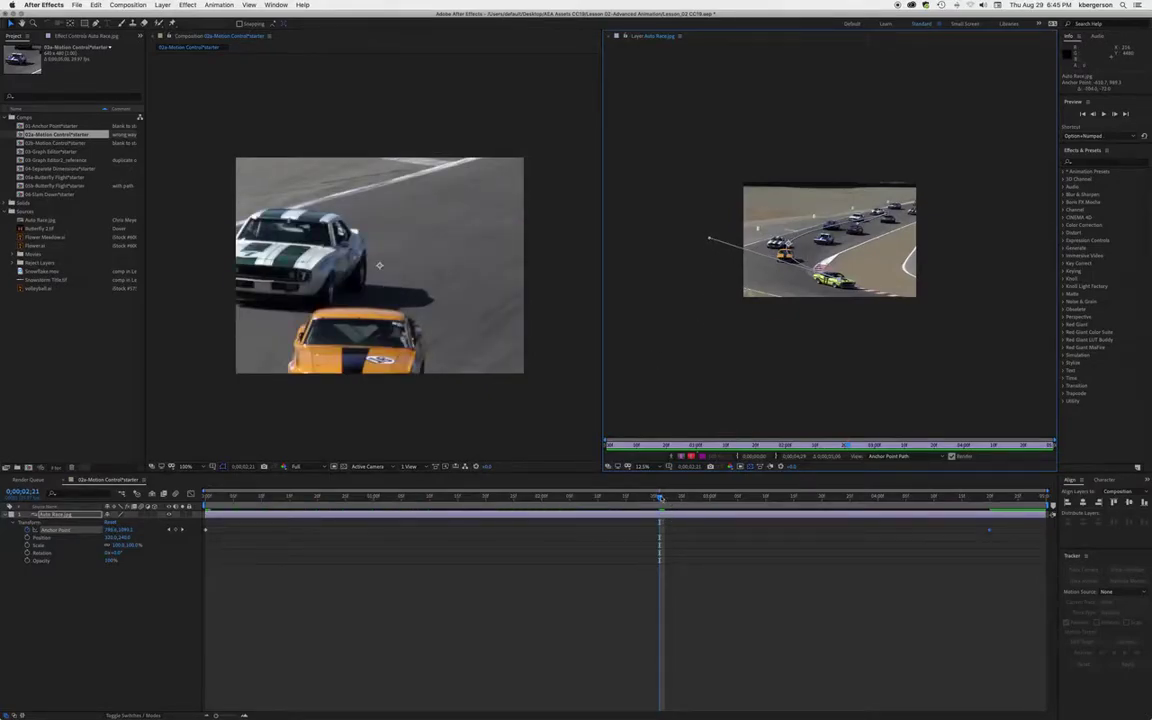
- Refine the start keyframe's path handle while checking the framing of the cars at 0;00;00;20 and 0;00;01;25
left_click_drag(660, 497, 317, 497)
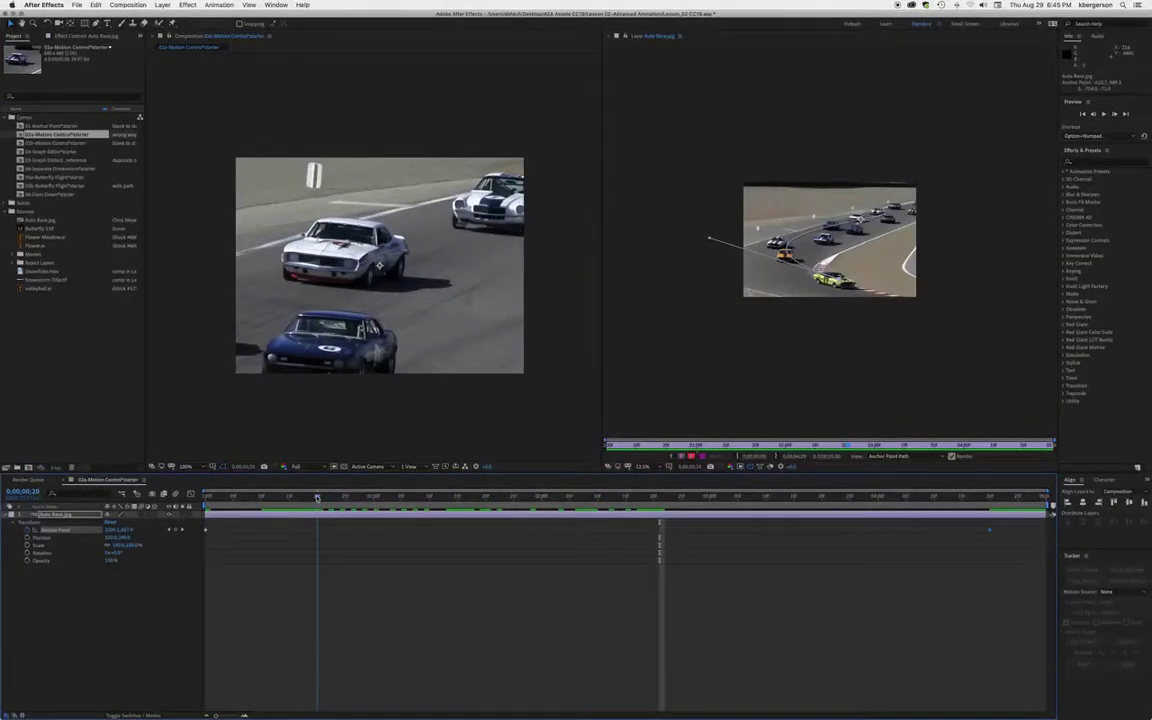
left_click_drag(857, 228, 860, 230)
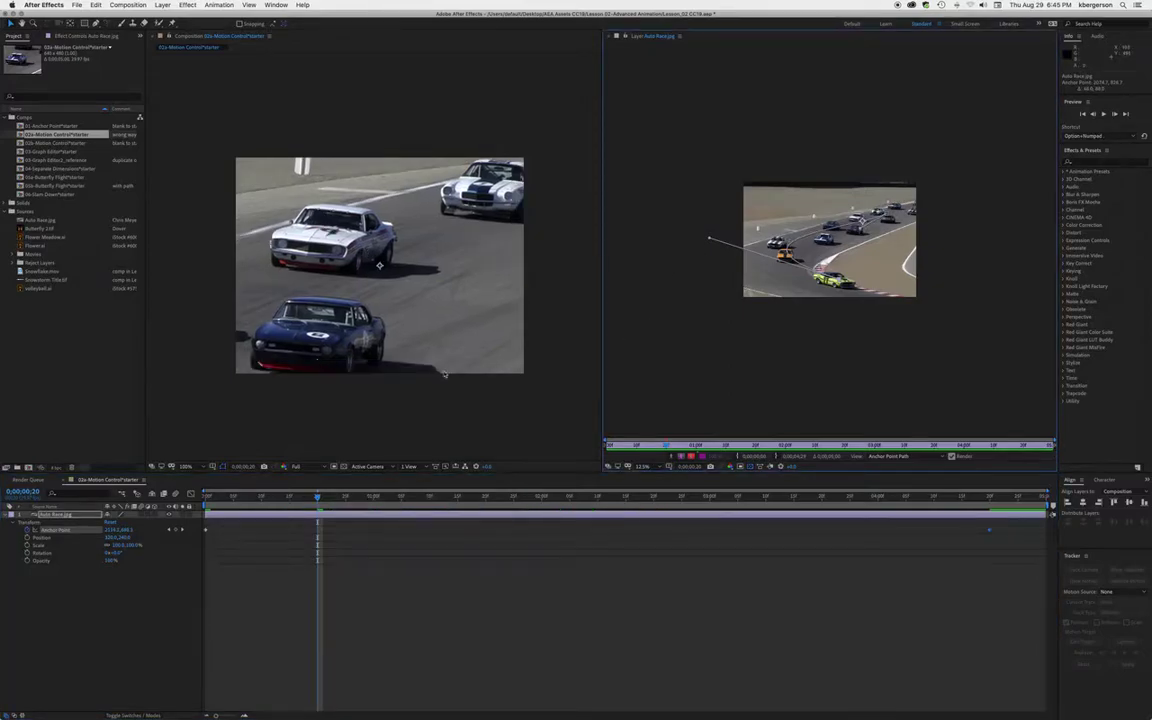
left_click_drag(316, 497, 150, 502)
key("space")
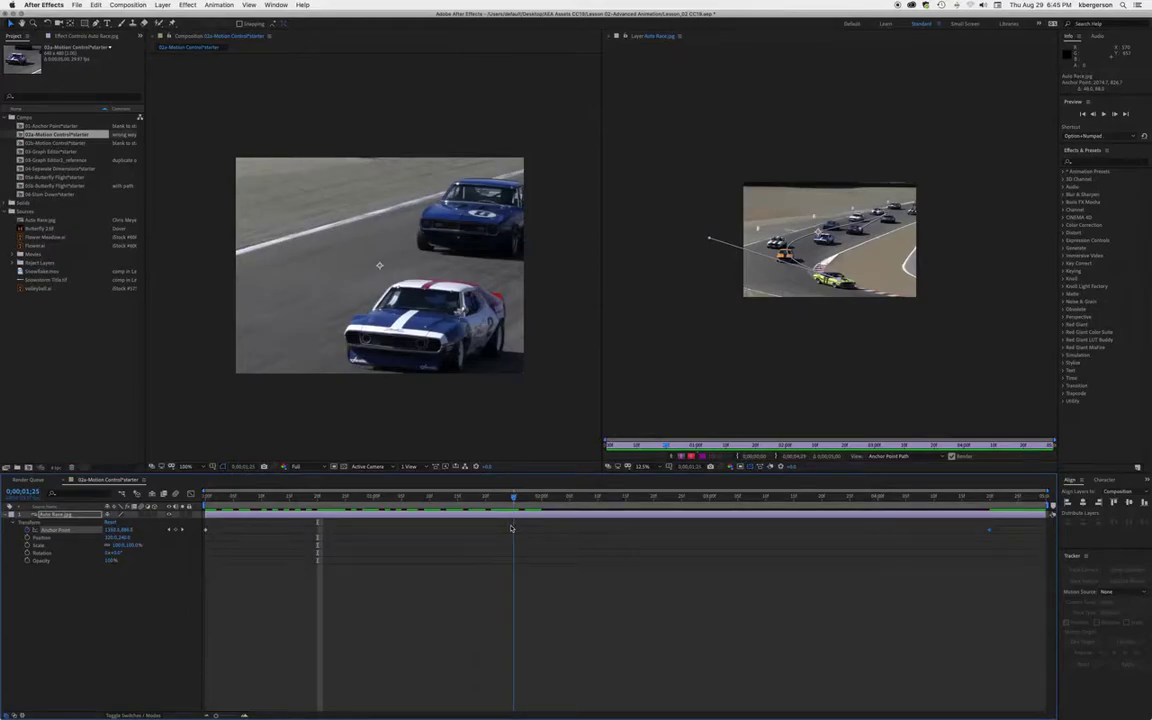
left_click_drag(512, 528, 513, 528)
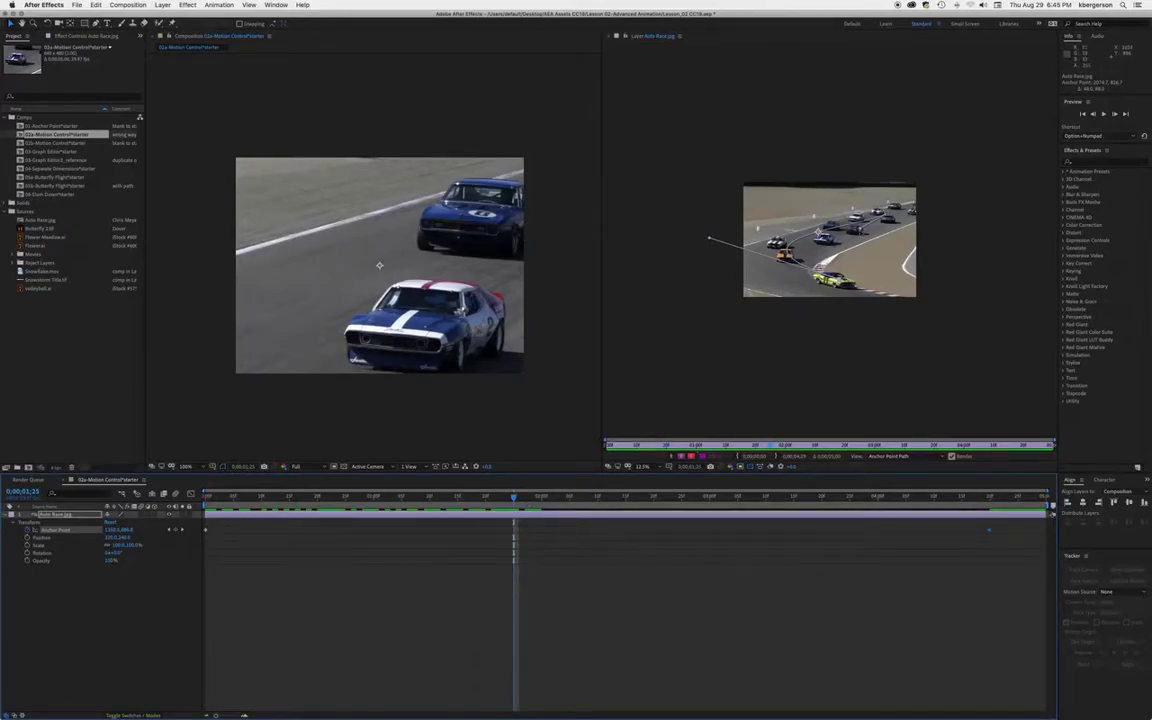
left_click_drag(859, 229, 848, 236)
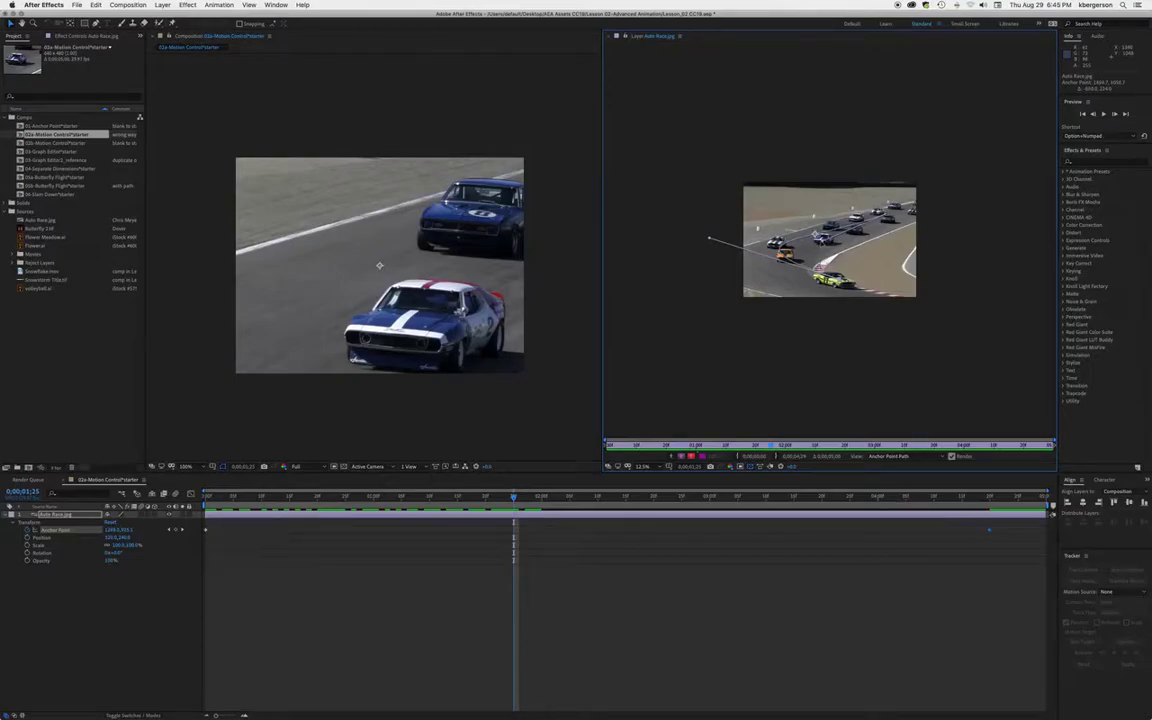
left_click_drag(822, 243, 822, 243)
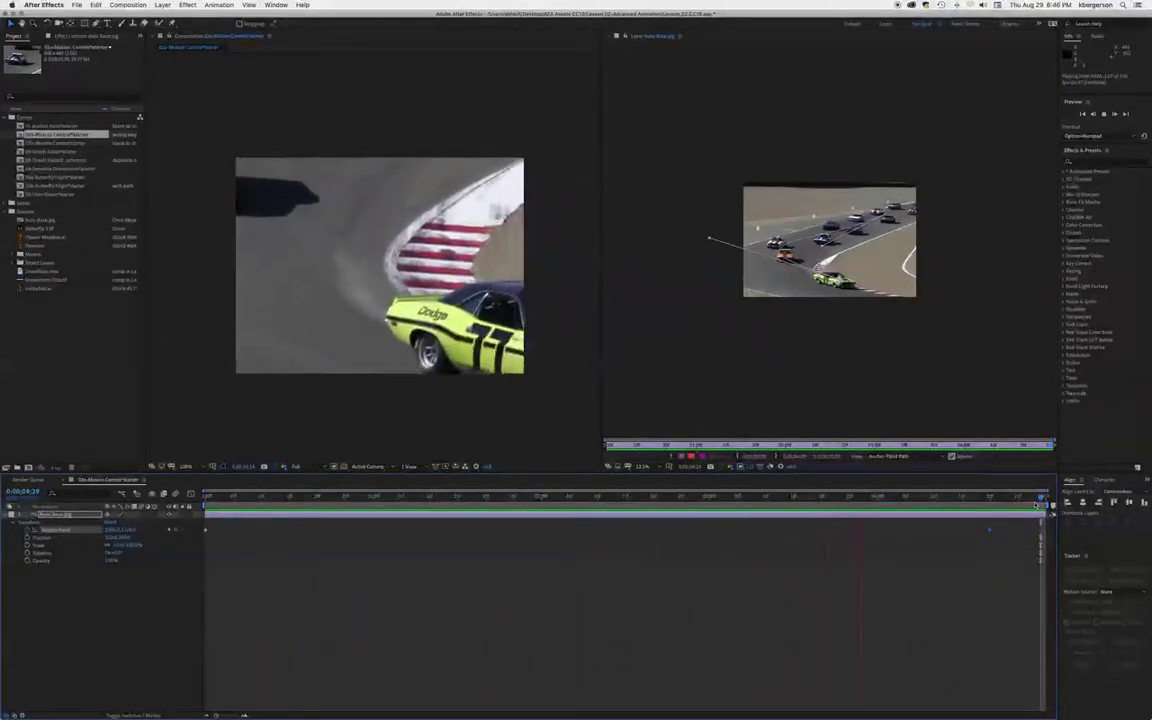
- Stop the preview and apply Easy Ease to the final Anchor Point keyframe at 0;00;04;20
key("space")
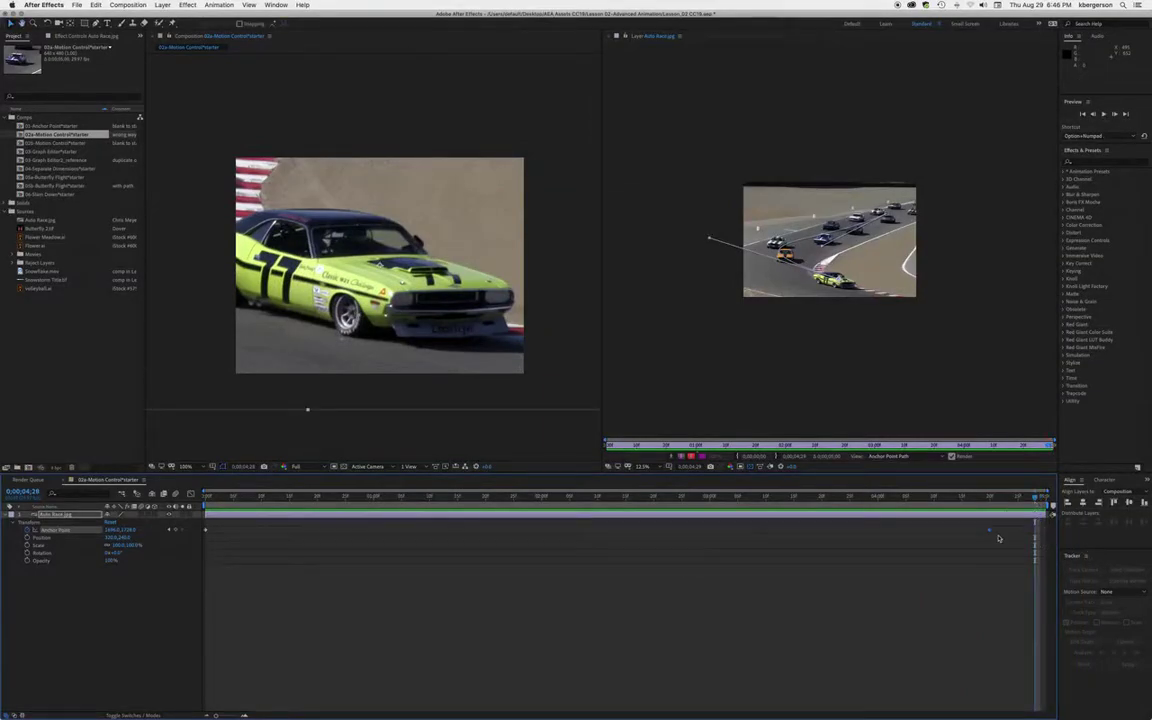
right_click(991, 535)
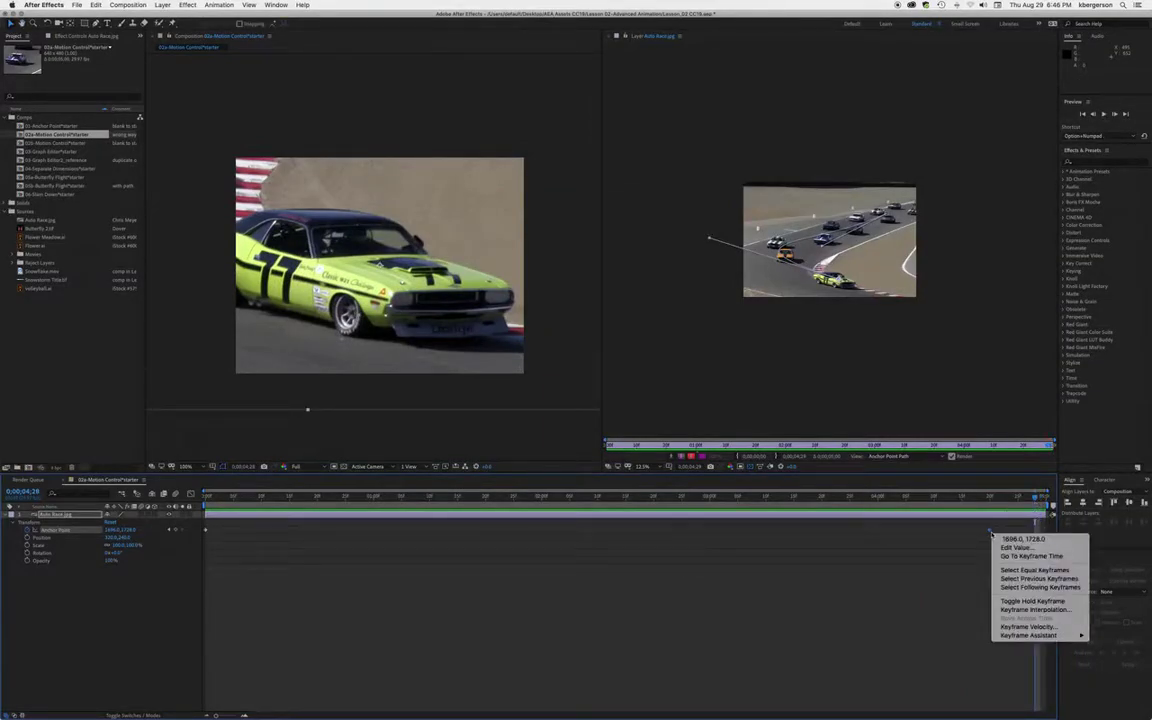
mouse_move(1040, 636)
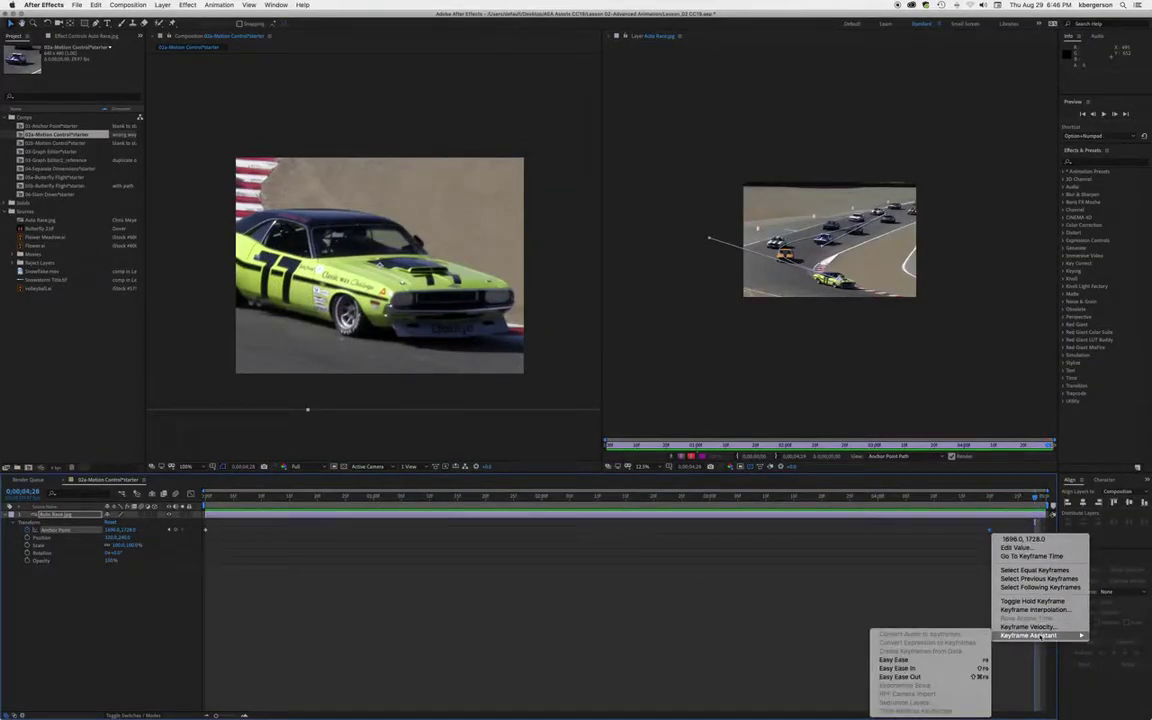
left_click(940, 662)
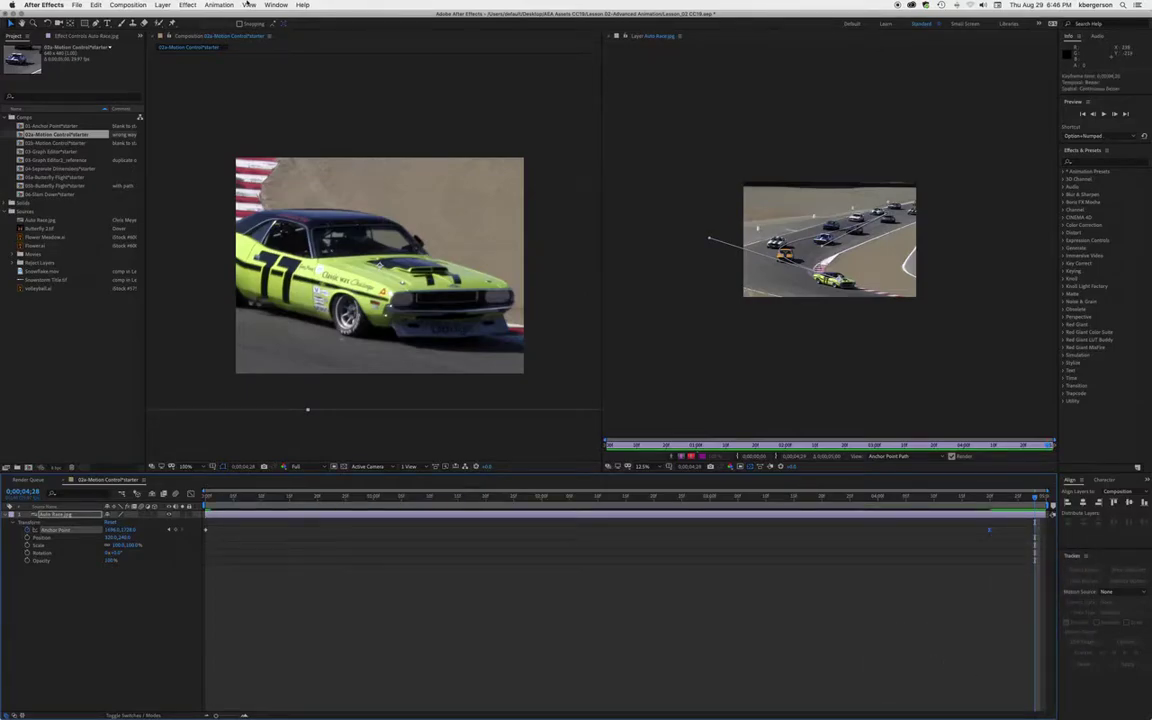
- Pre-render the 02a-Motion Control composition to the queue and add the prefix YN to its output file name, saving to the Desktop
left_click(126, 5)
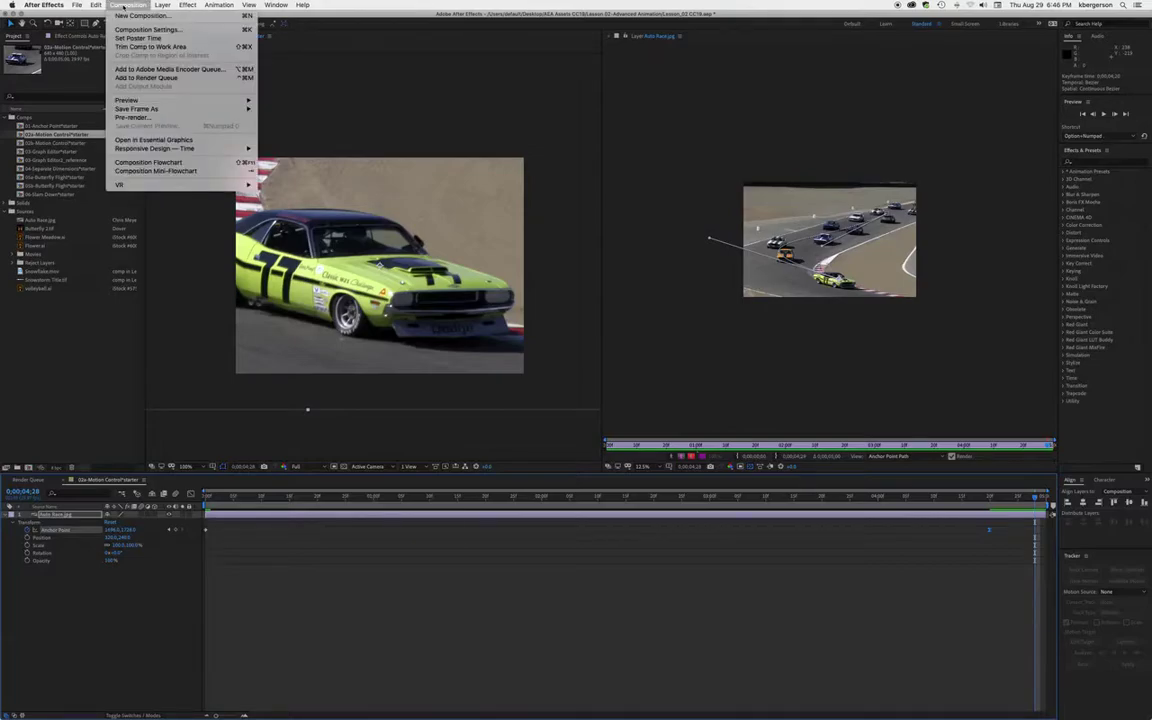
left_click(136, 117)
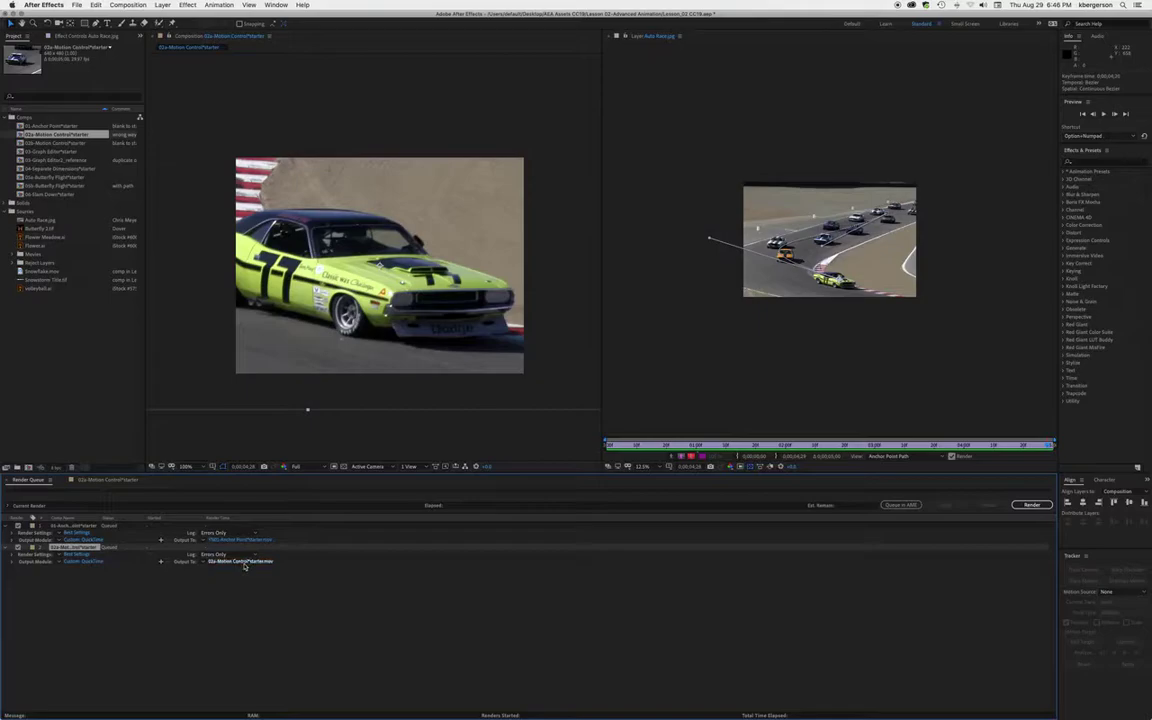
left_click(240, 563)
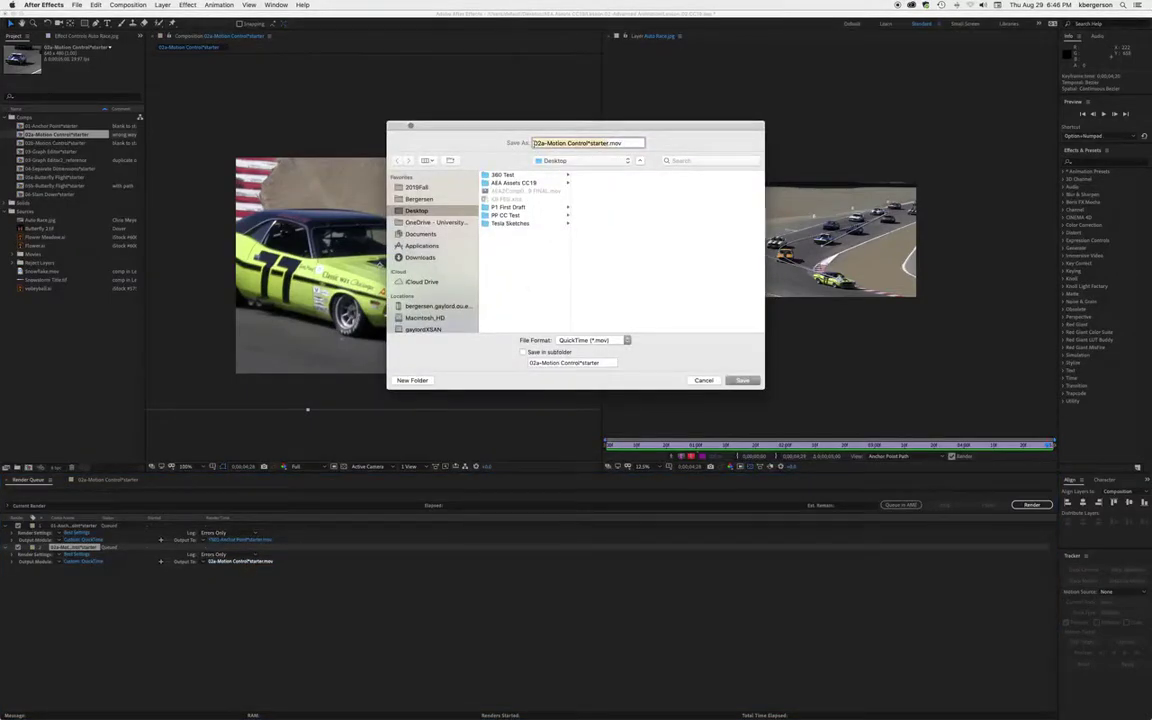
left_click(533, 143)
type("YN")
left_click(742, 381)
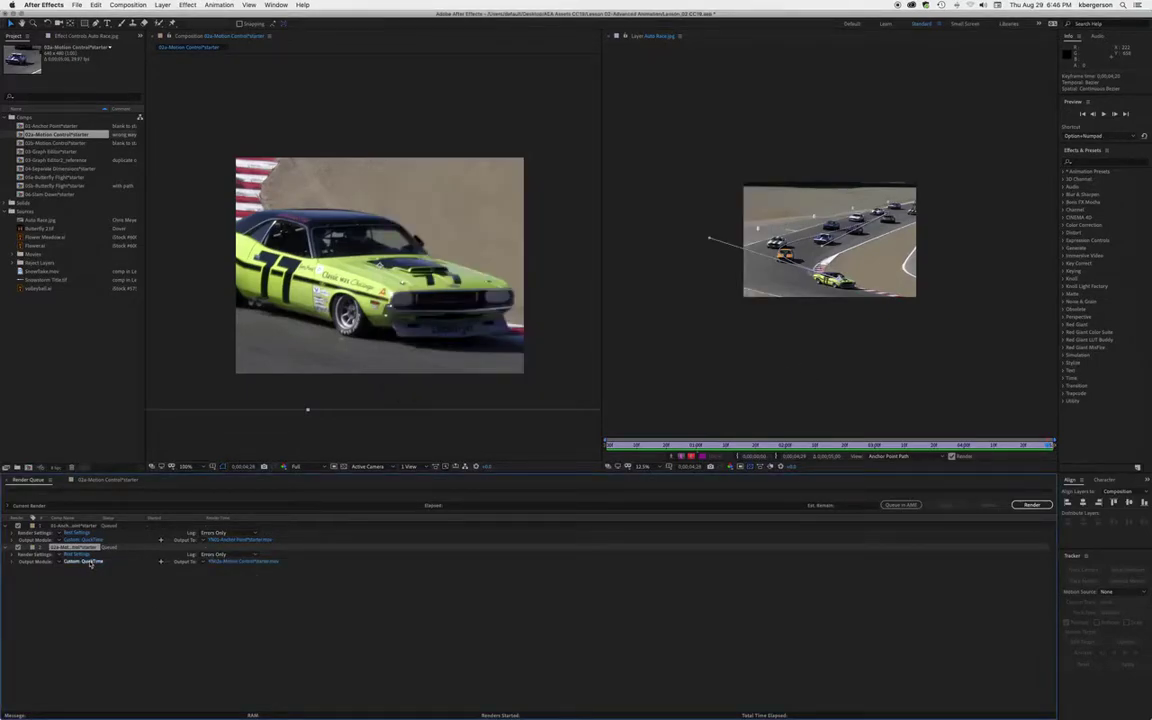
- Set the QuickTime video codec to Apple ProRes 422 LT in the output module of the queued 02a-Motion Control item
left_click(90, 561)
left_click(565, 188)
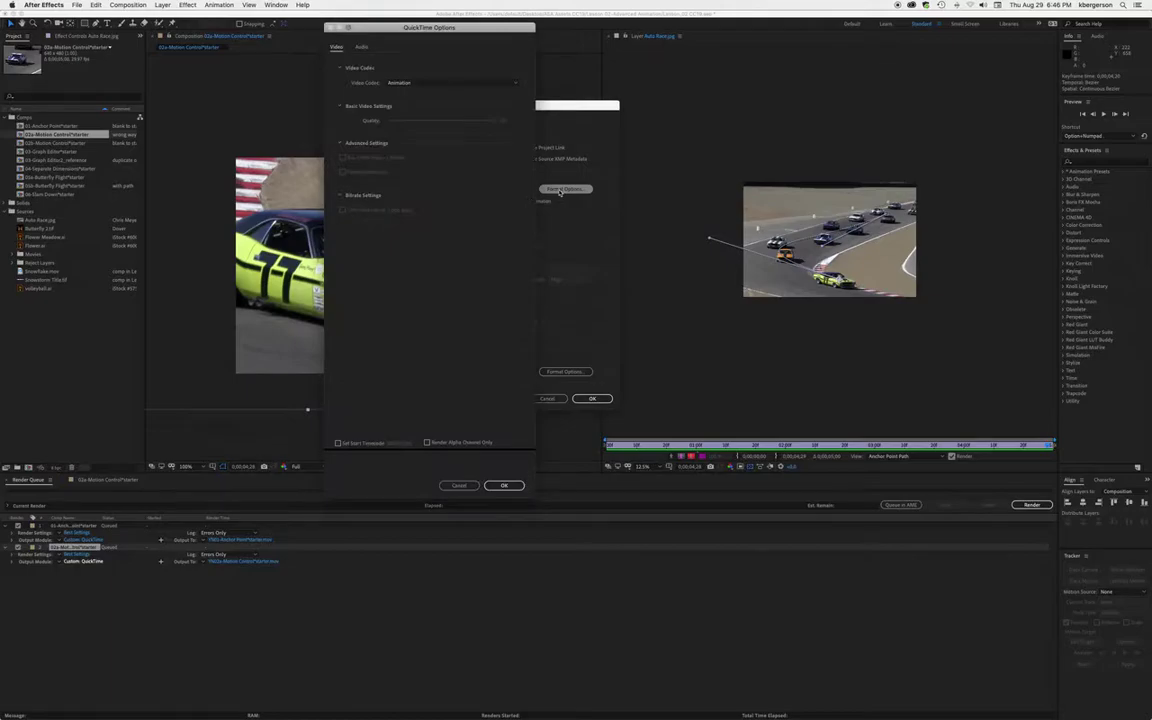
left_click(455, 82)
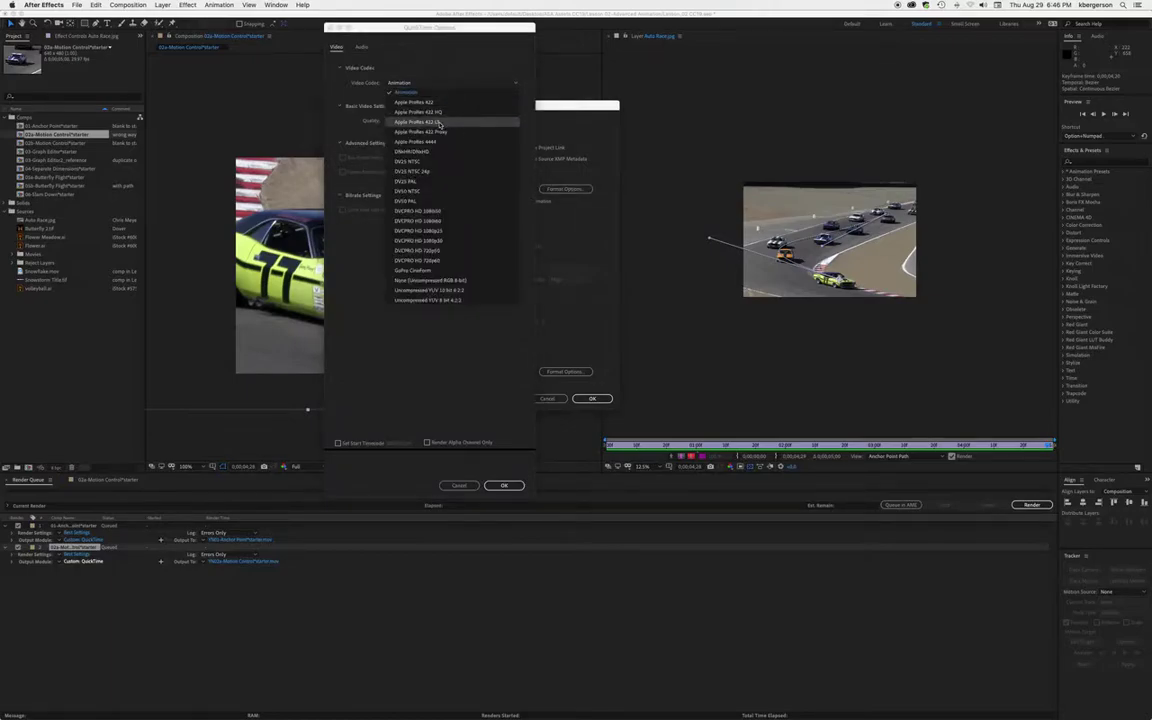
left_click(452, 114)
left_click(504, 485)
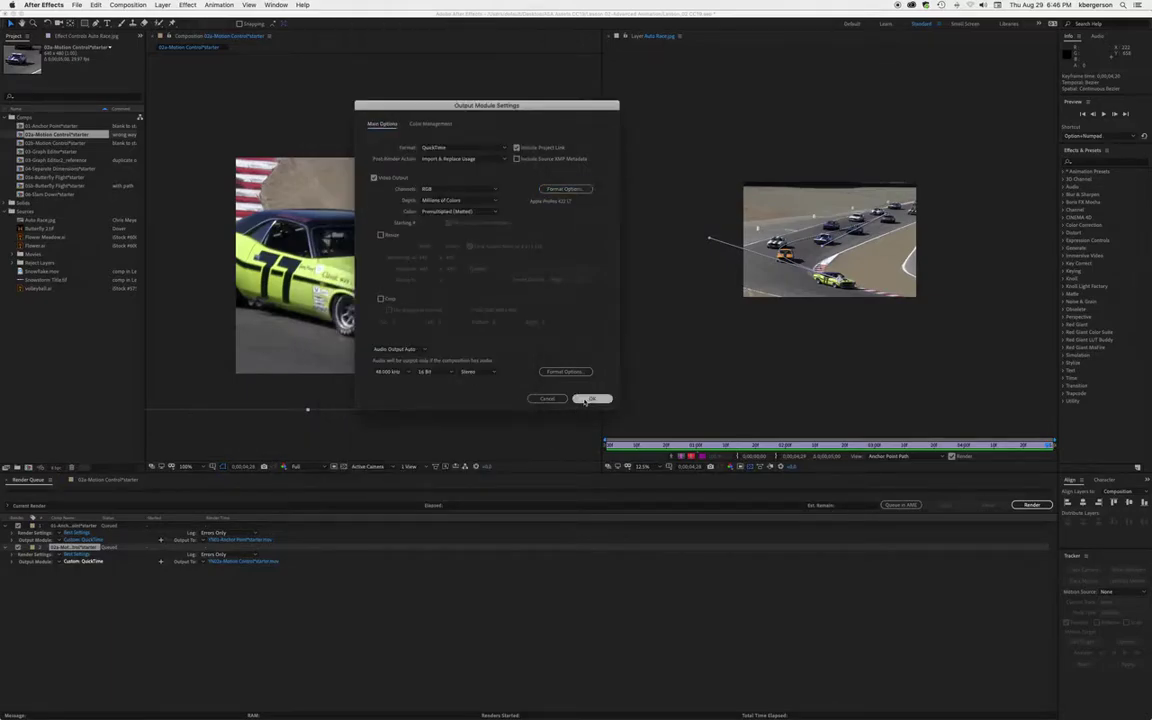
left_click(590, 398)
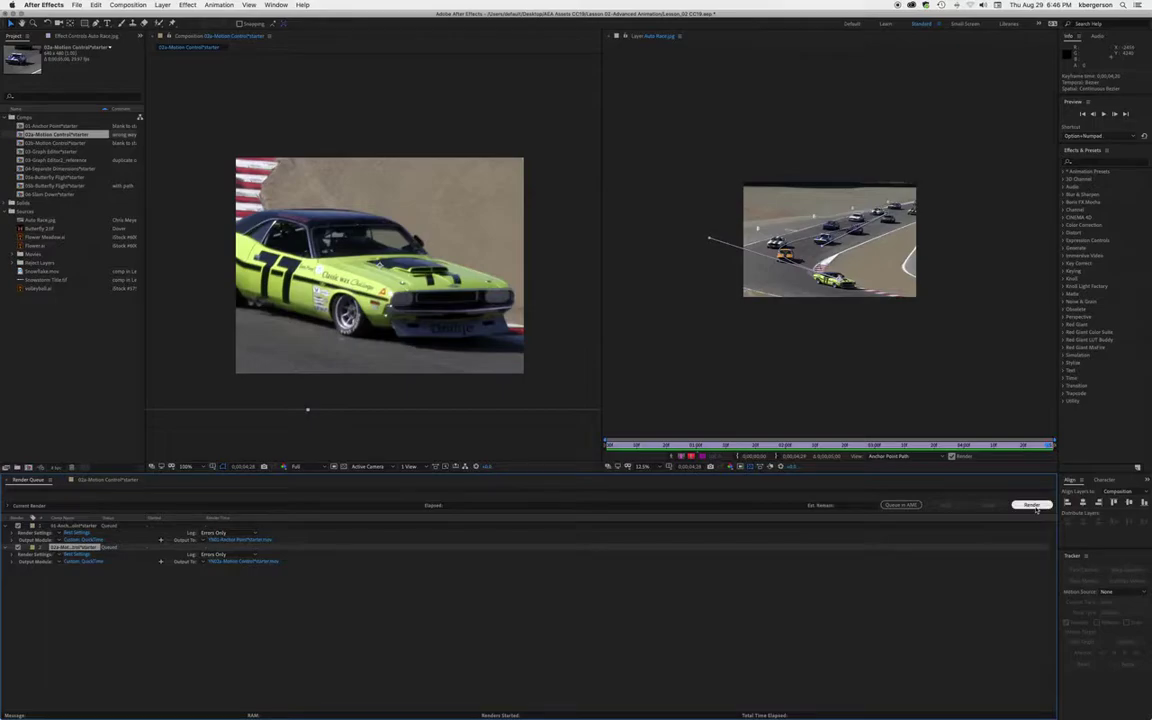